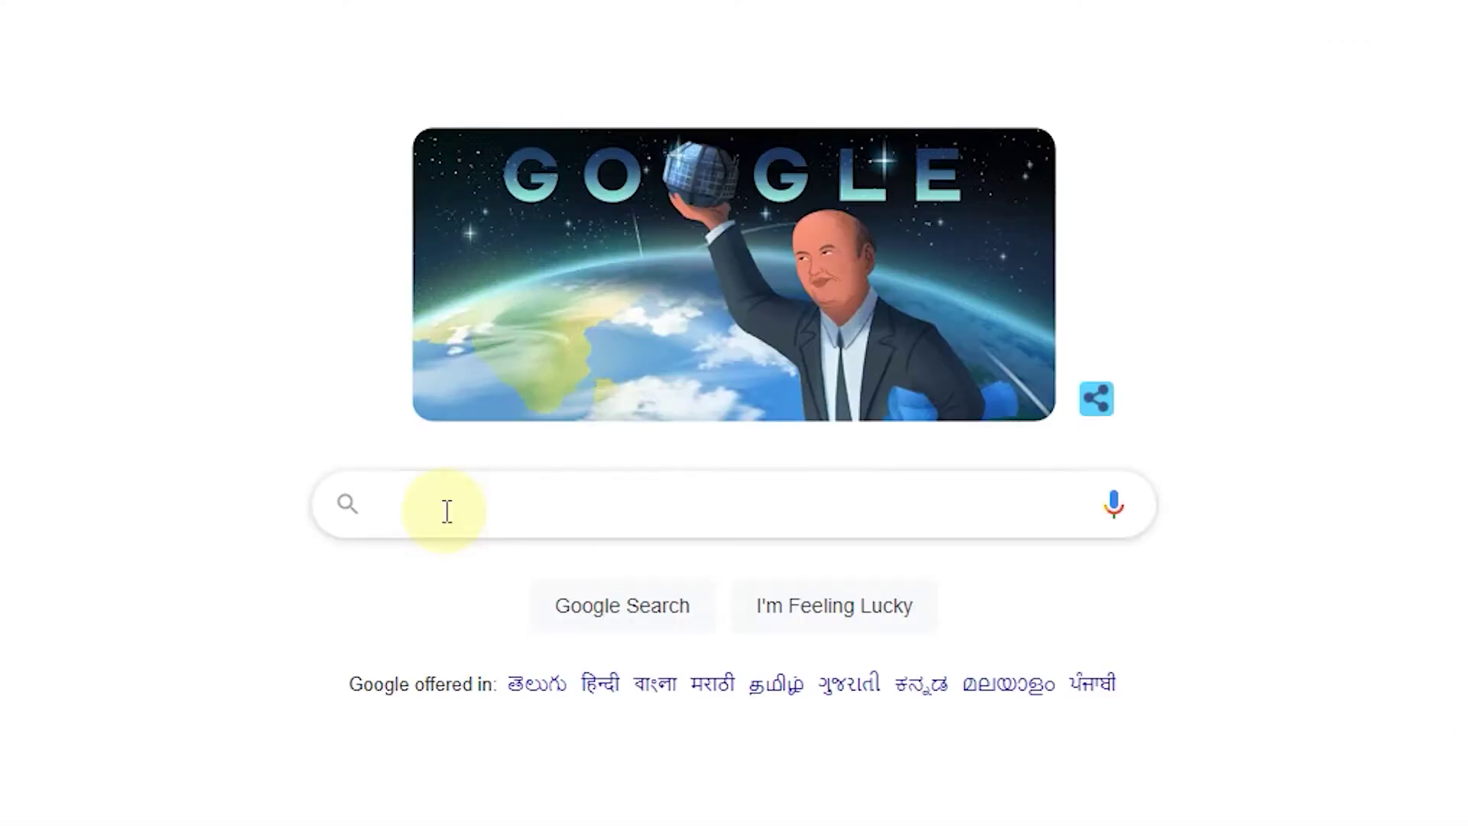
# Search Google for "adsense" and open the Google AdSense login result
pyautogui.write('adsense')
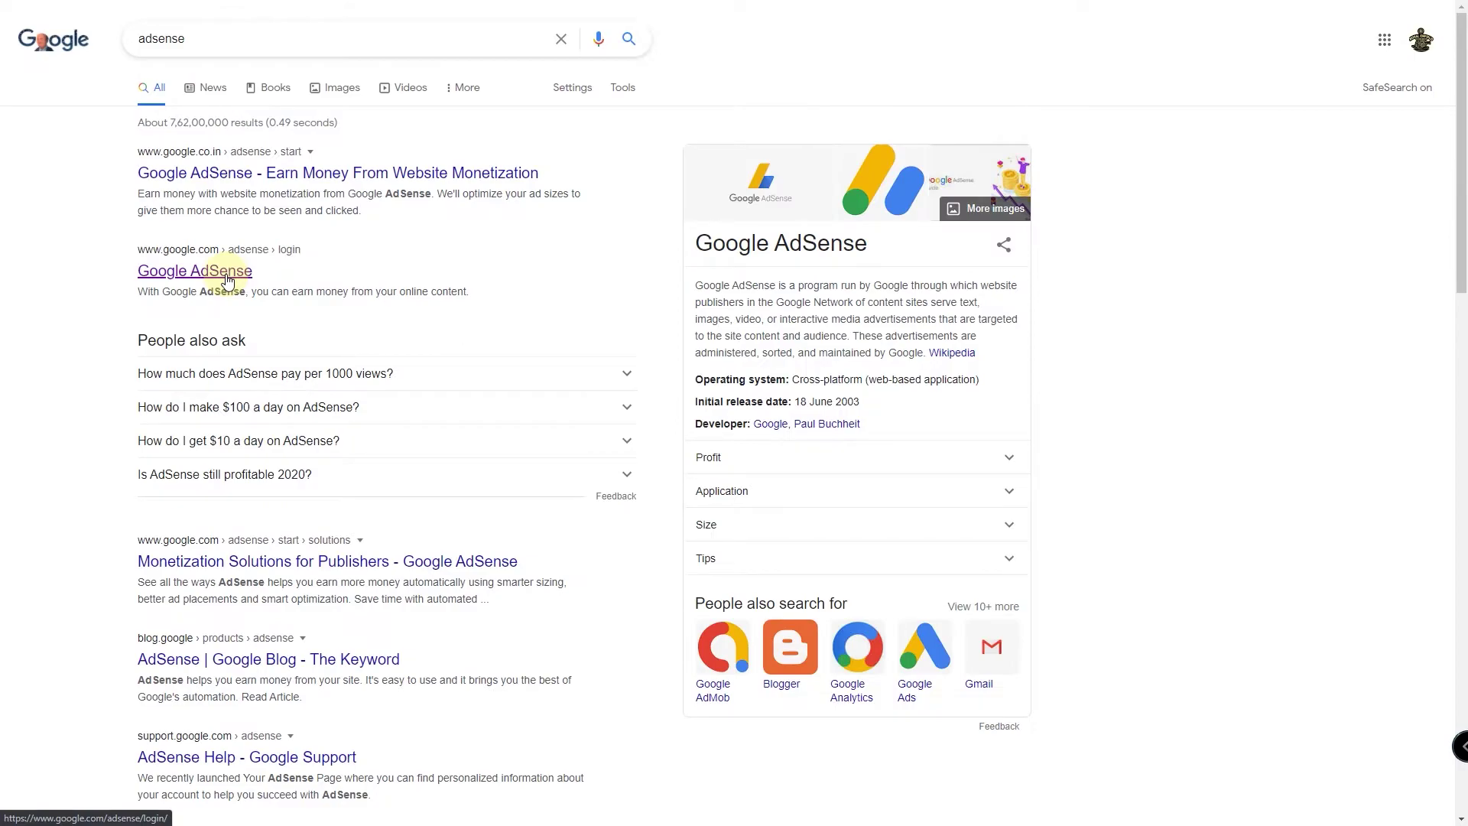
pyautogui.click(227, 280)
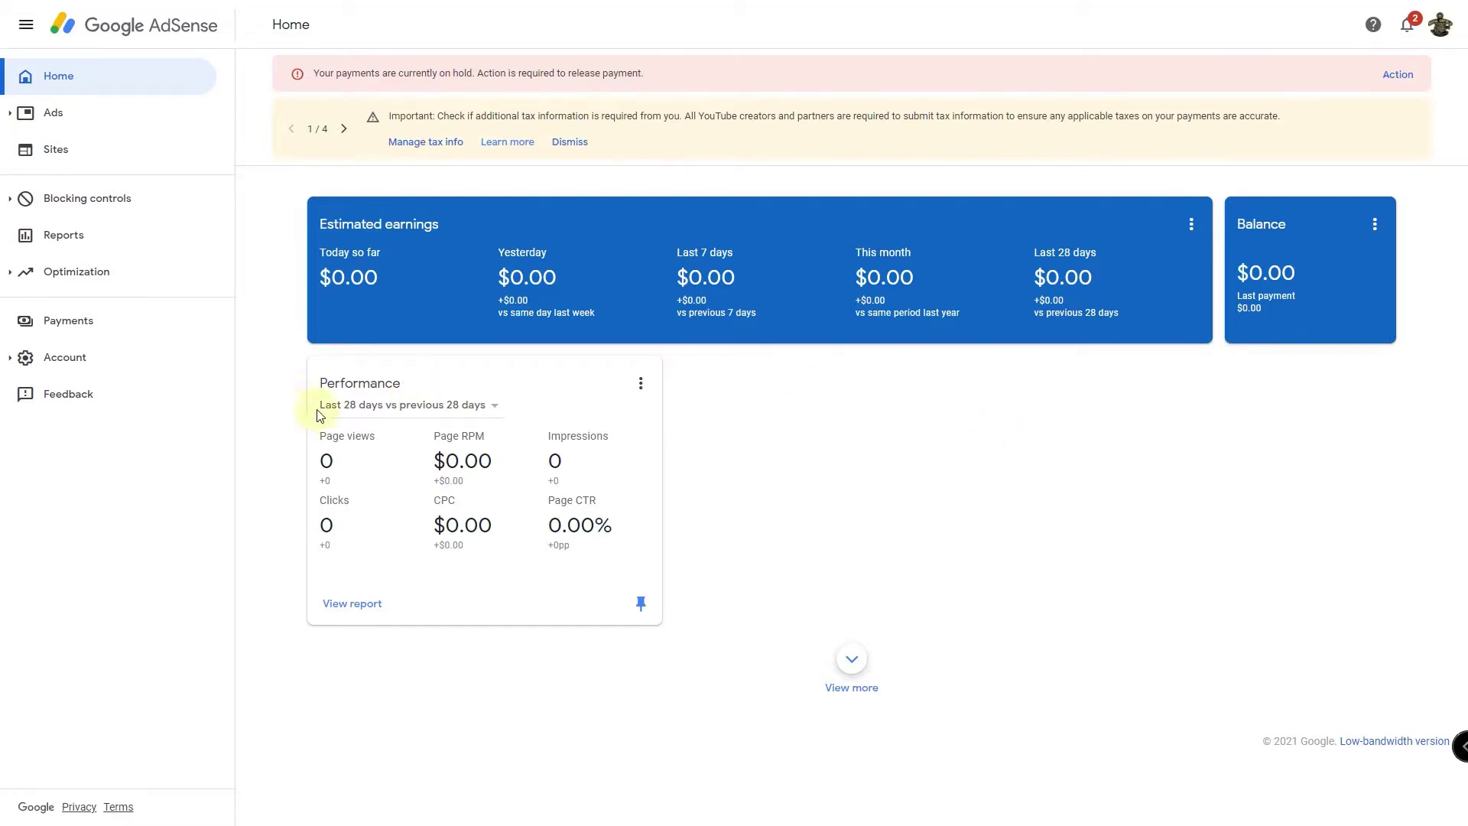
# Open the tax info management page for United States tax info from the payments profile settings
pyautogui.click(70, 326)
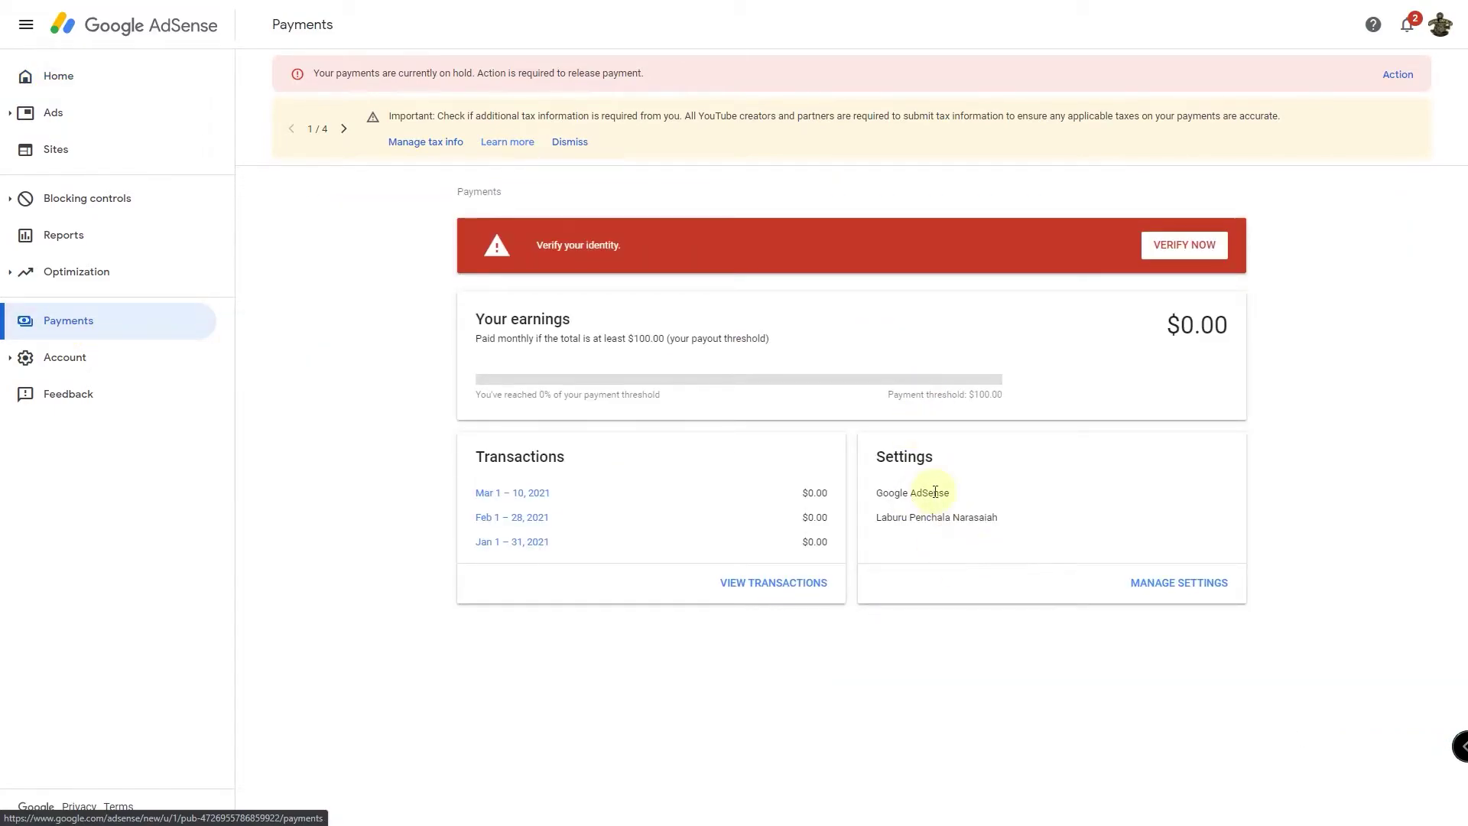
pyautogui.click(1177, 584)
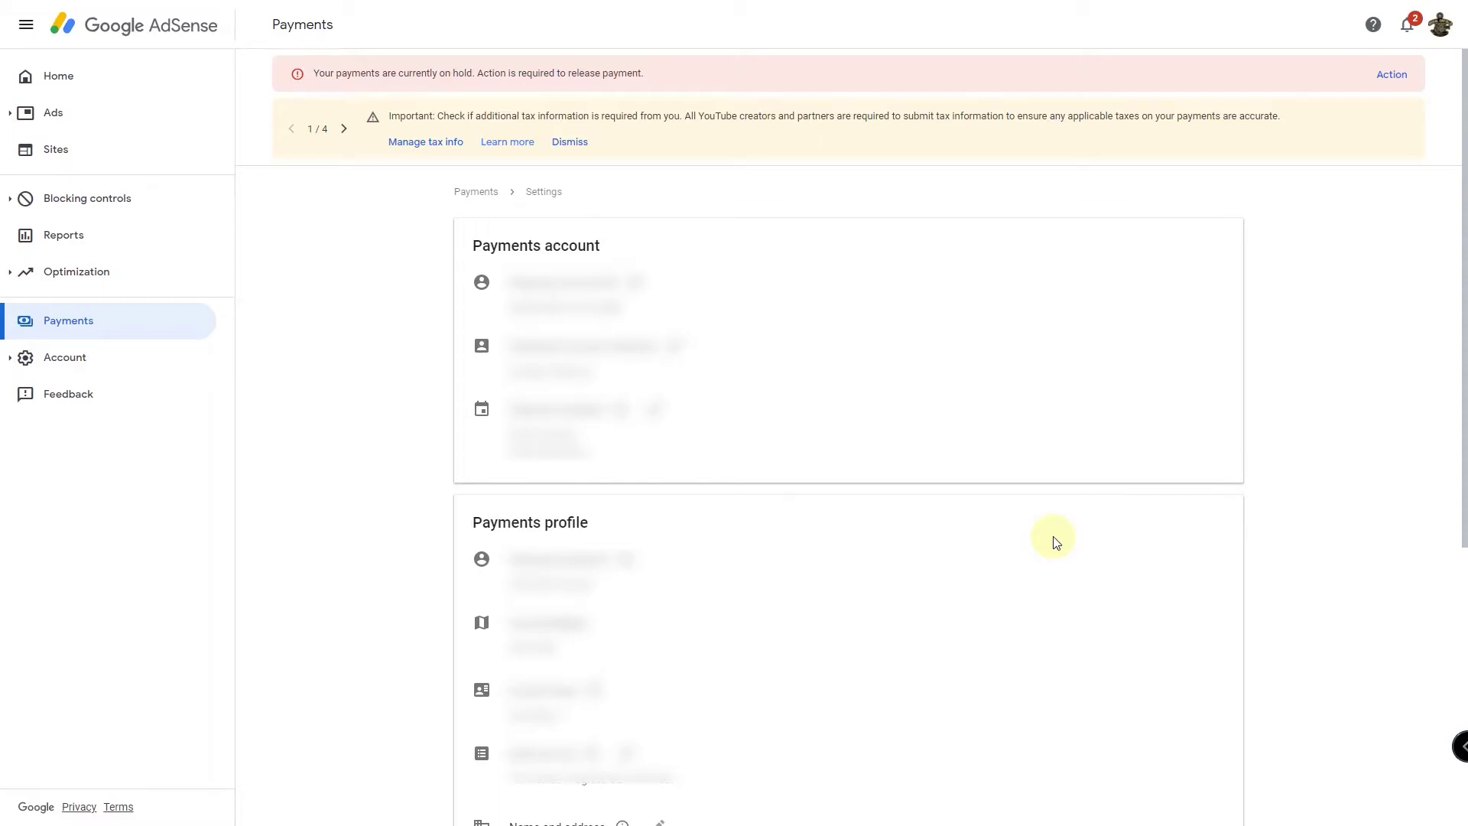
pyautogui.scroll(-5, 1055, 541)
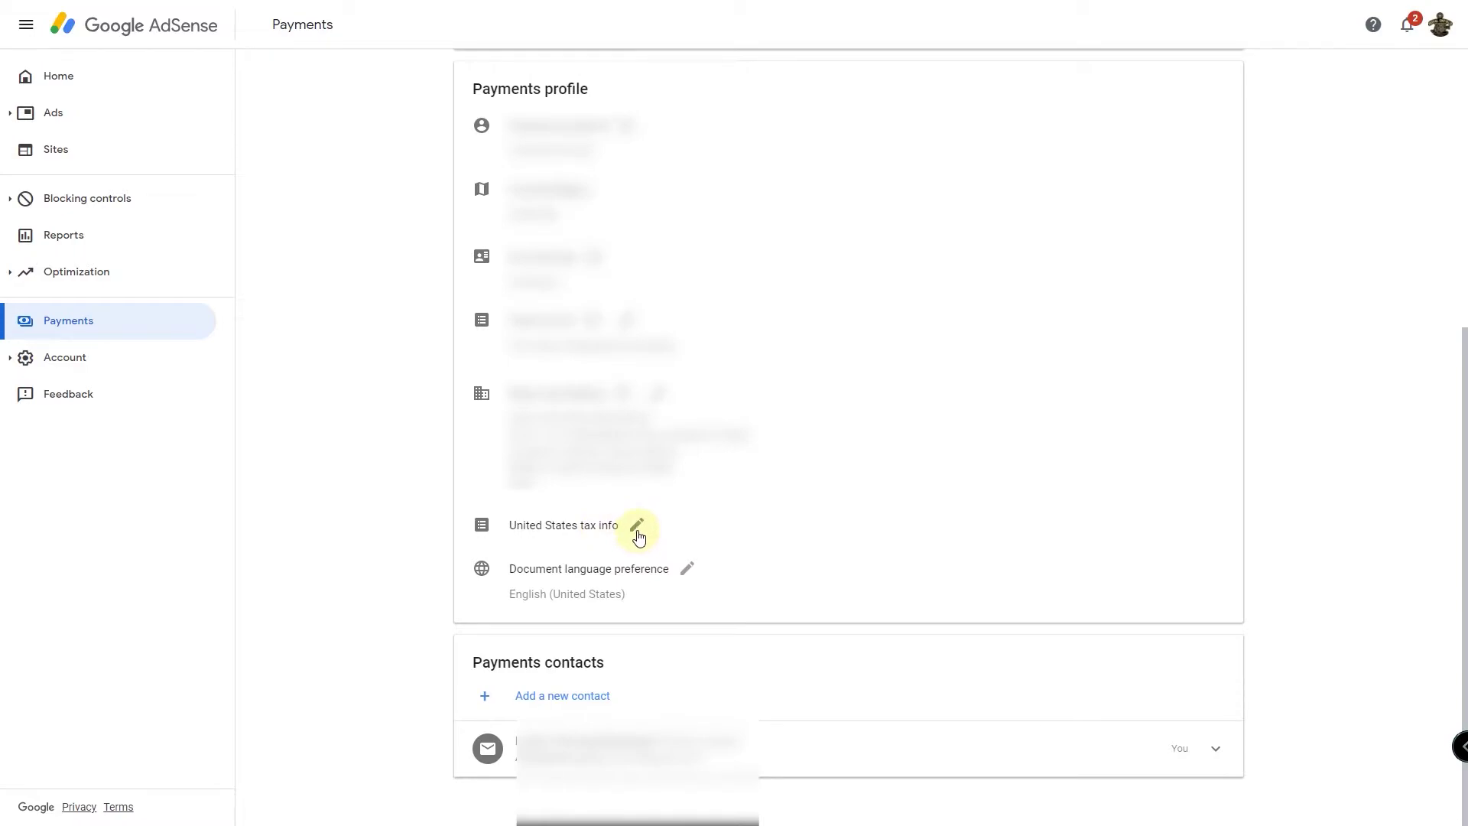
pyautogui.click(638, 529)
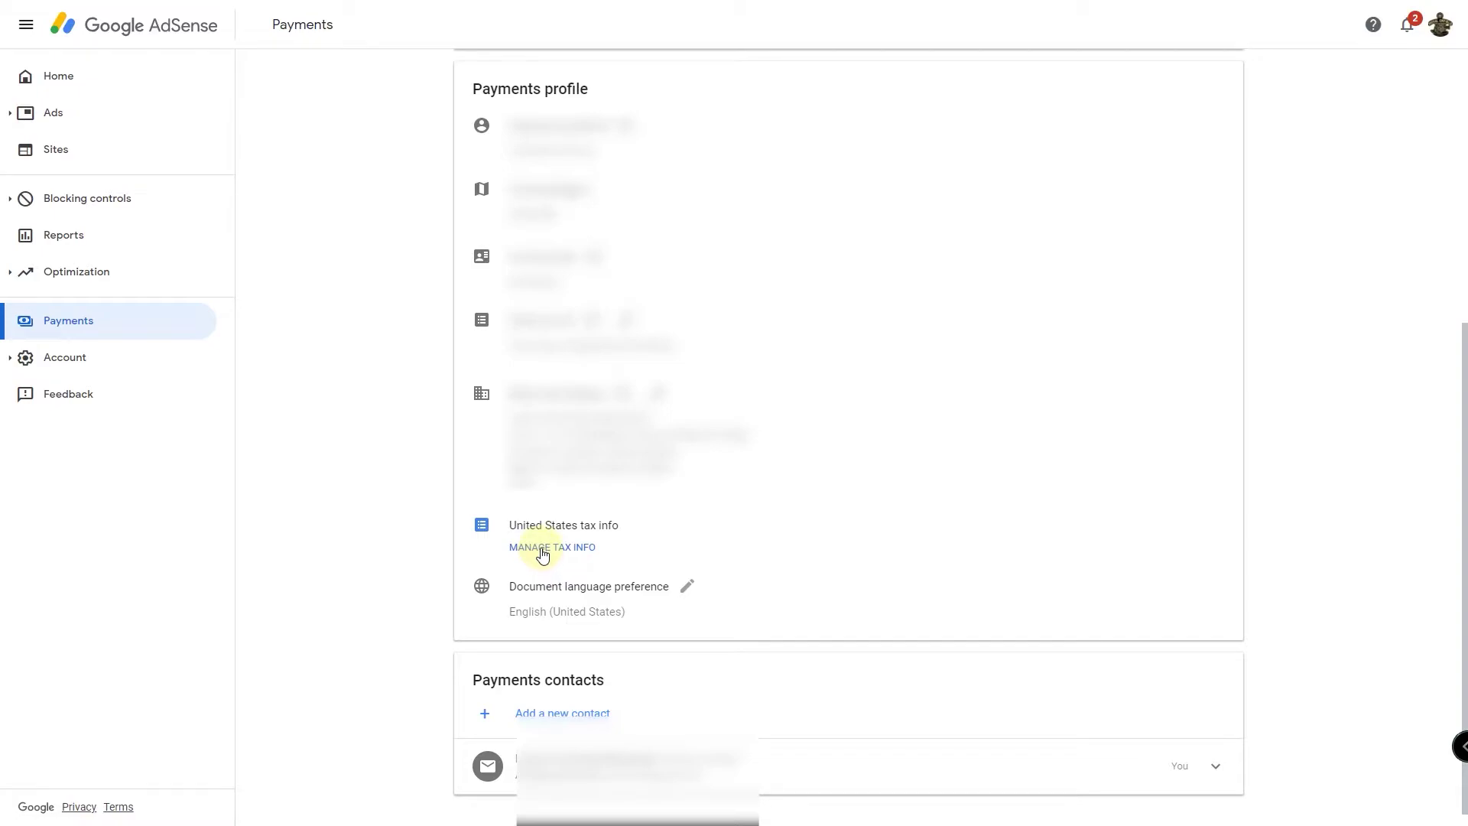
pyautogui.click(542, 549)
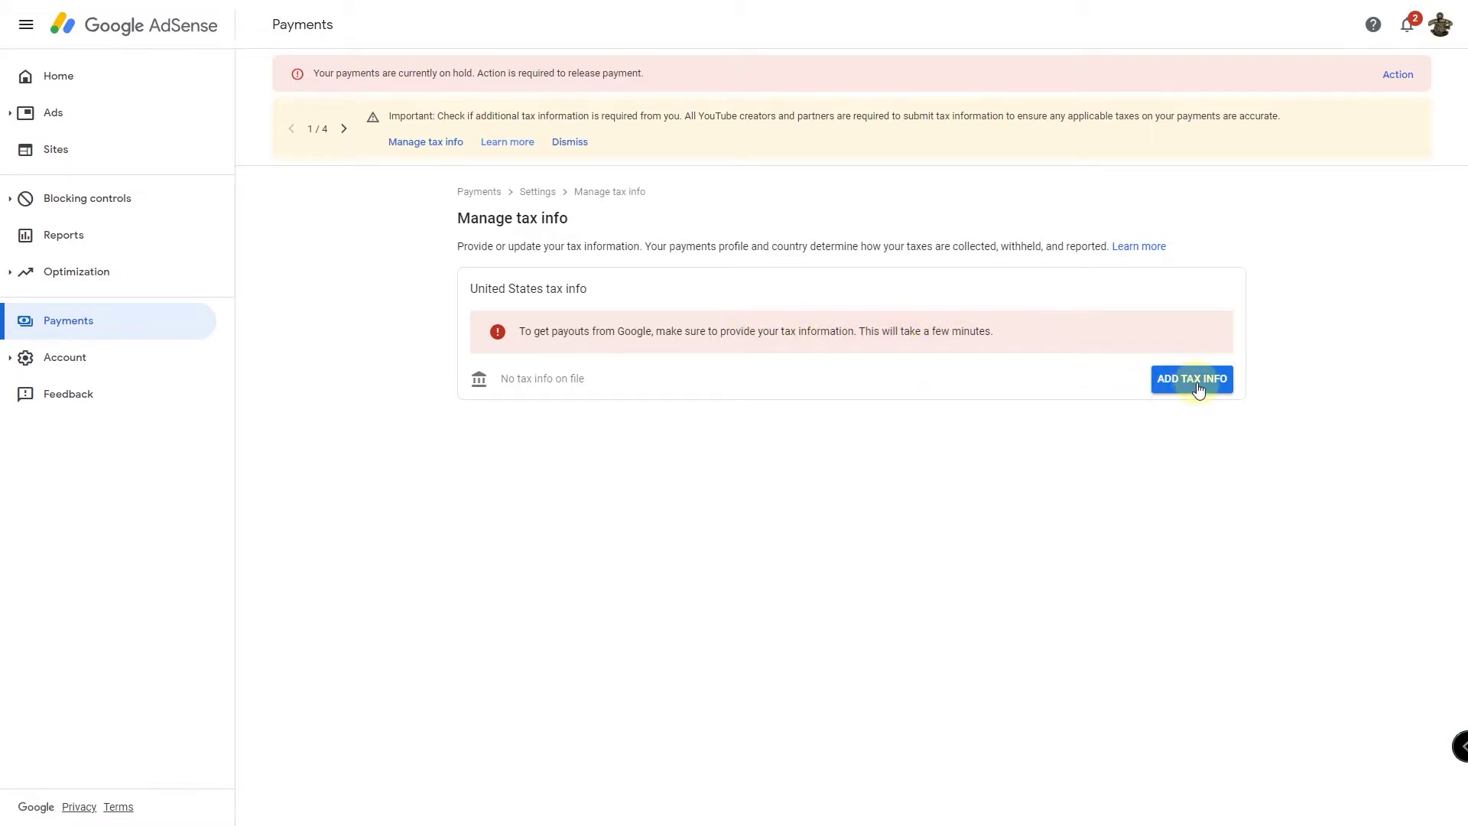
# Start adding United States tax info and verify the account by entering the account password
pyautogui.click(1194, 386)
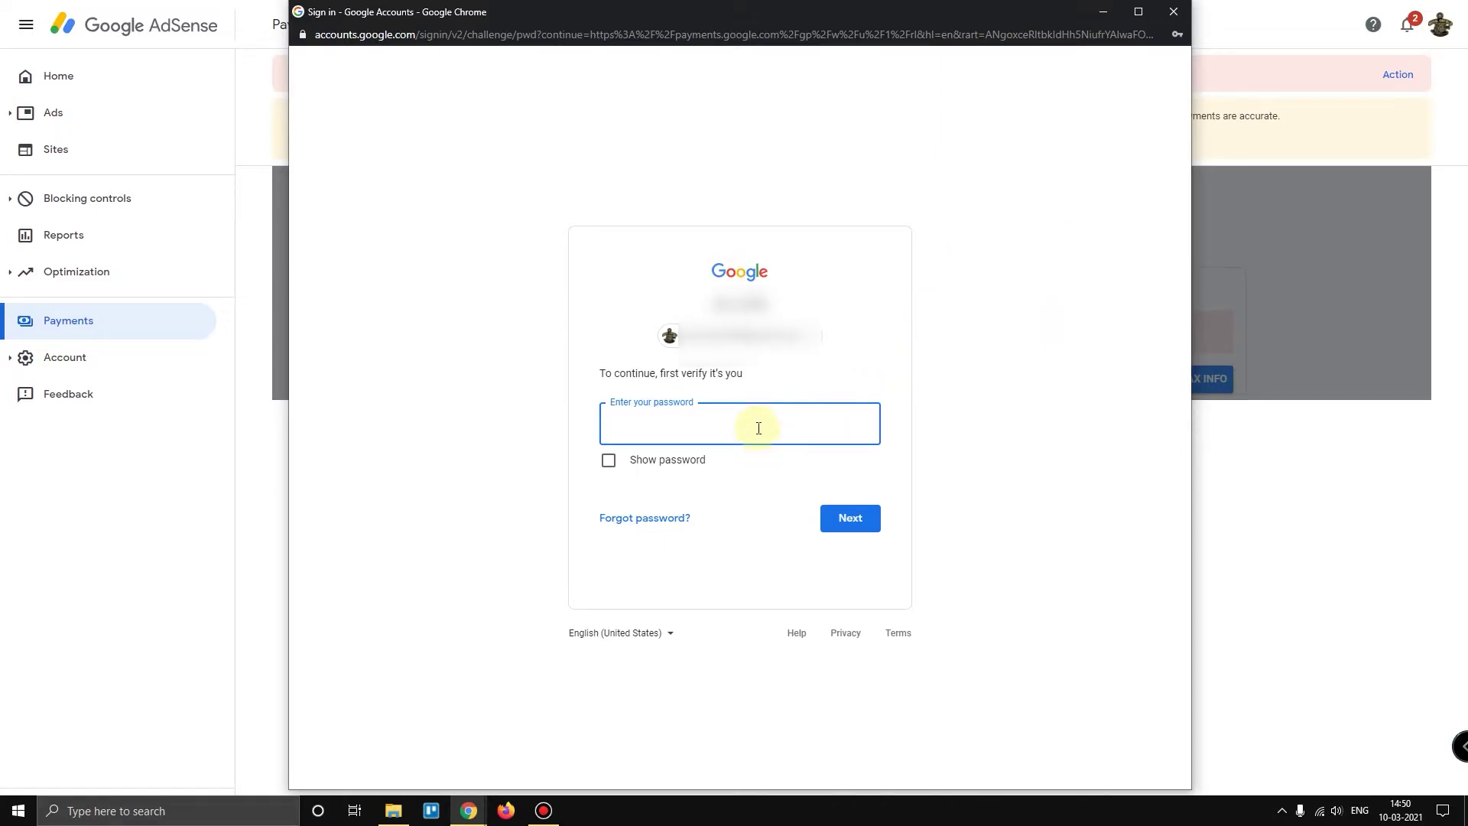
pyautogui.hotkey('ctrl', 'v')
pyautogui.click(836, 520)
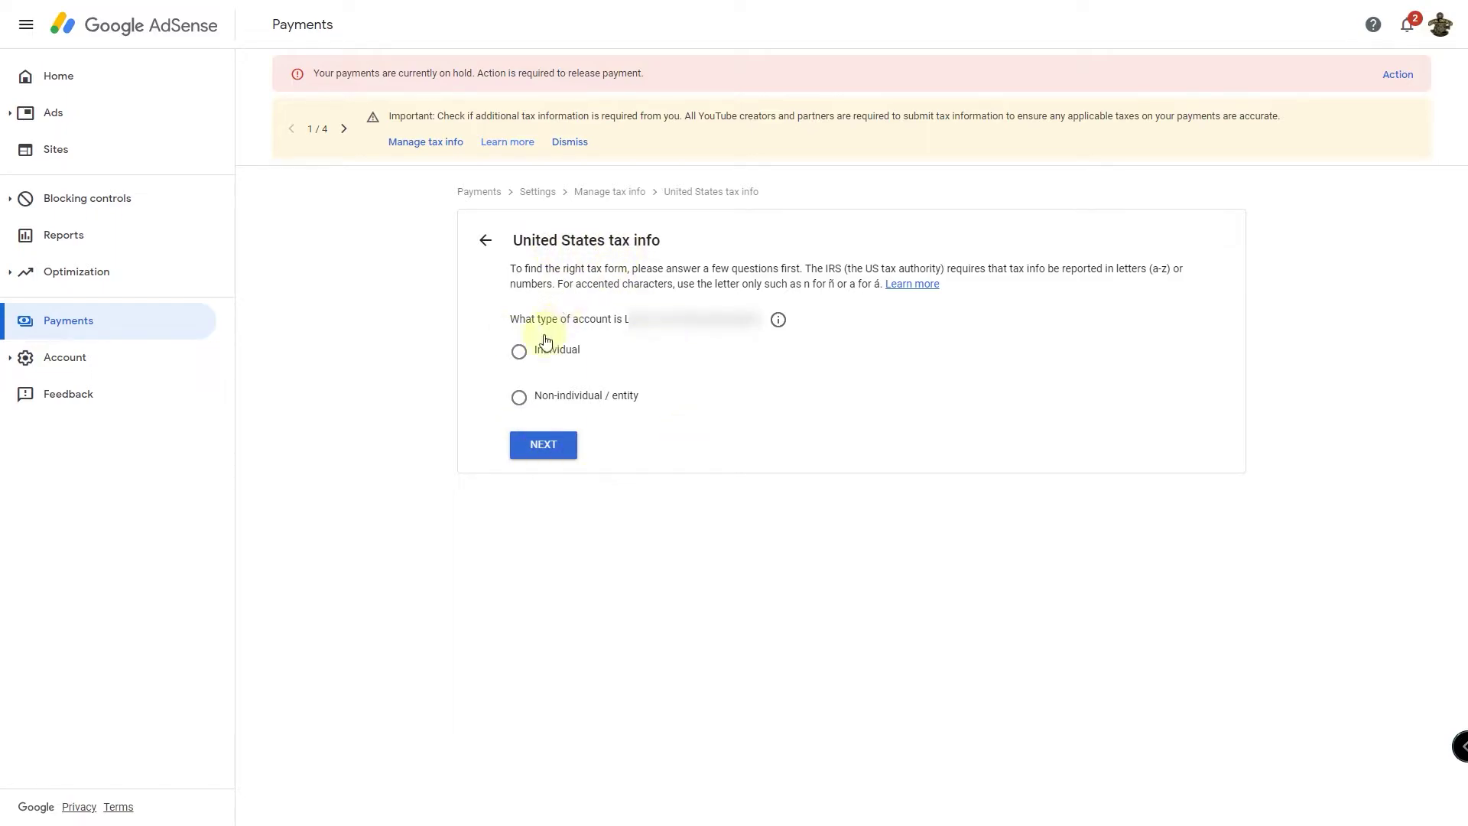
# Set the account type to Individual in the United States tax info questions
pyautogui.moveTo(622, 319); pyautogui.dragTo(743, 316)
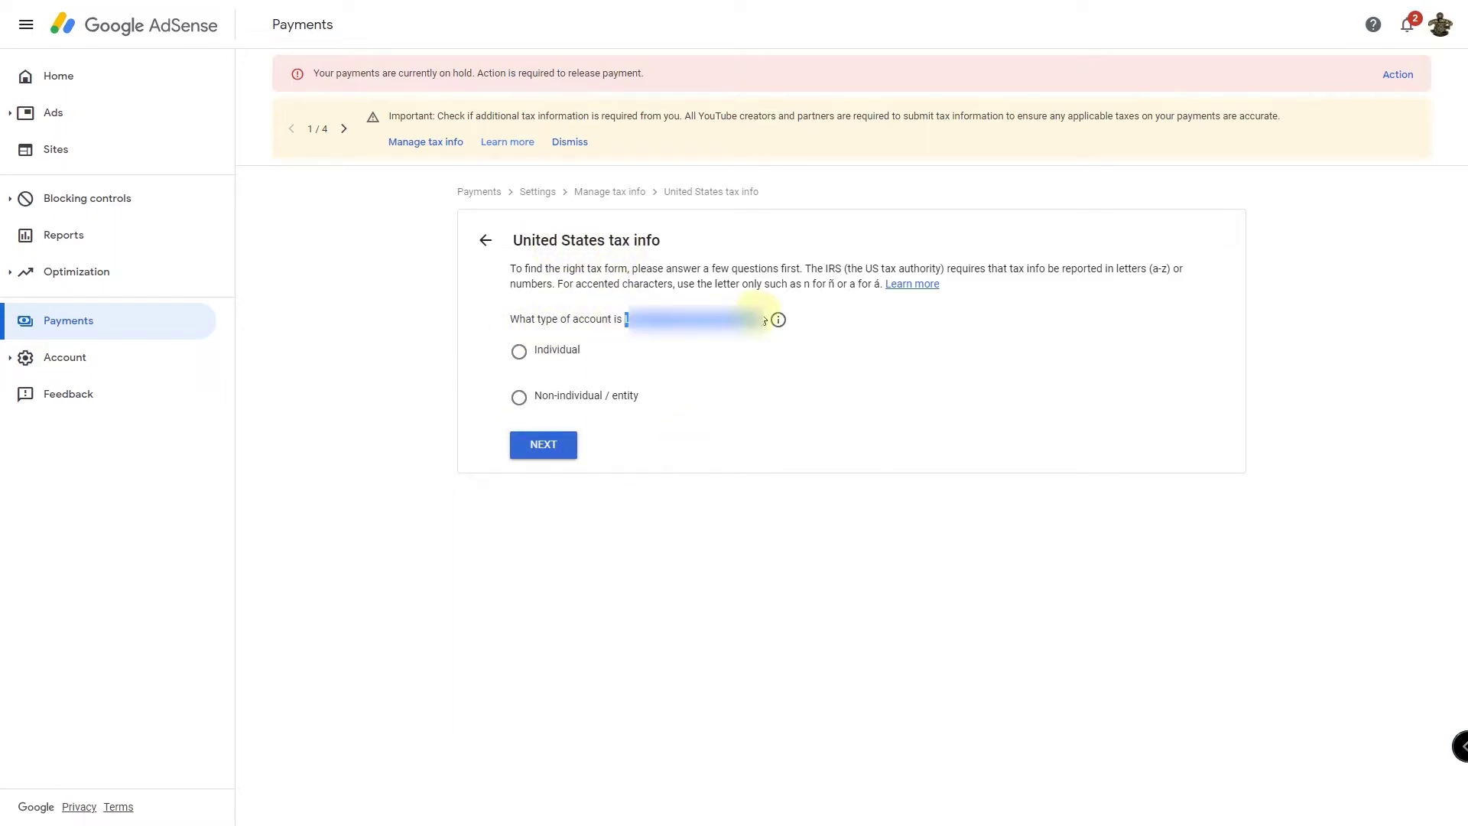
pyautogui.click(730, 378)
pyautogui.click(518, 350)
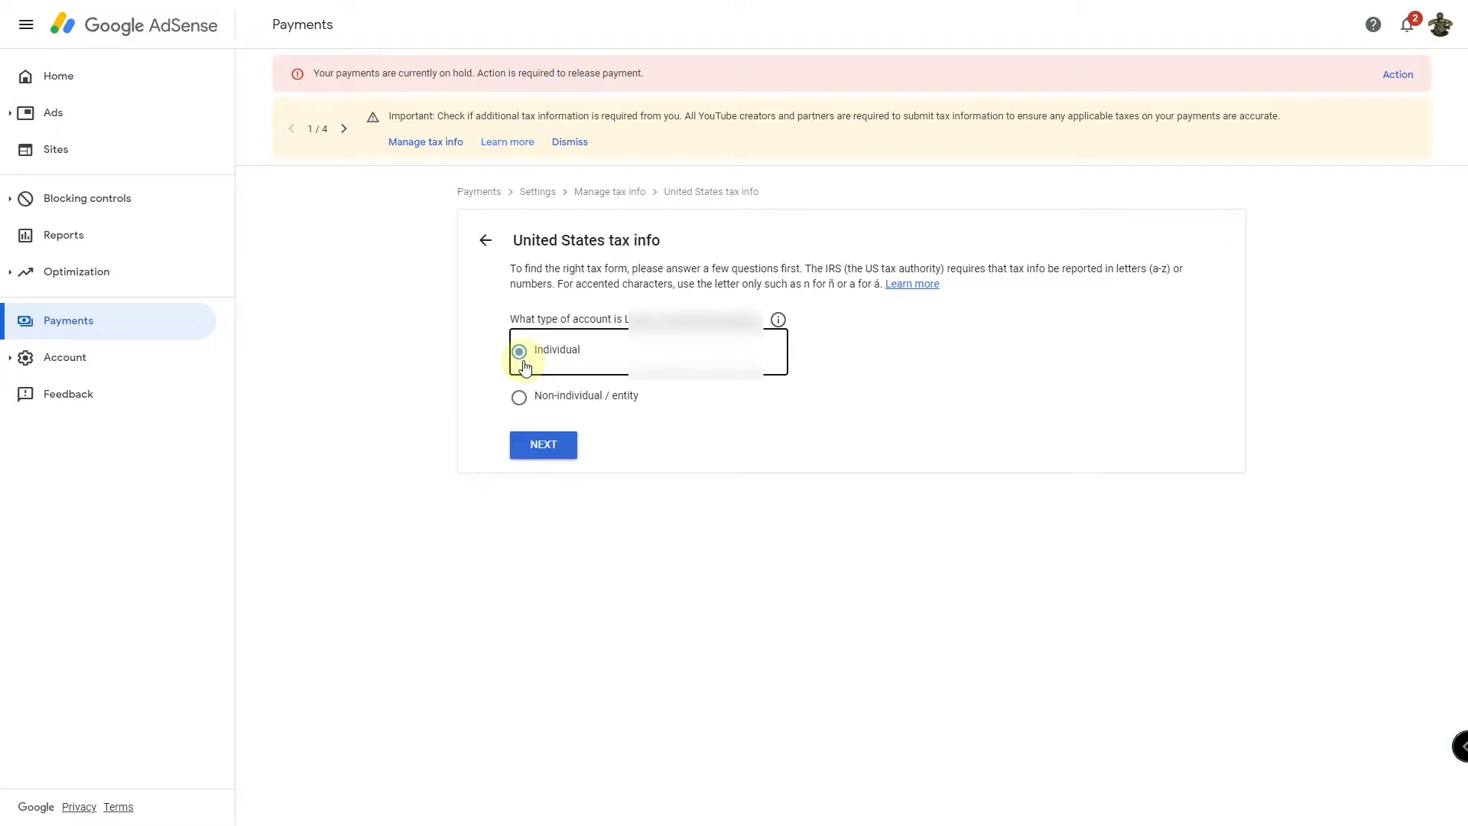
pyautogui.click(561, 401)
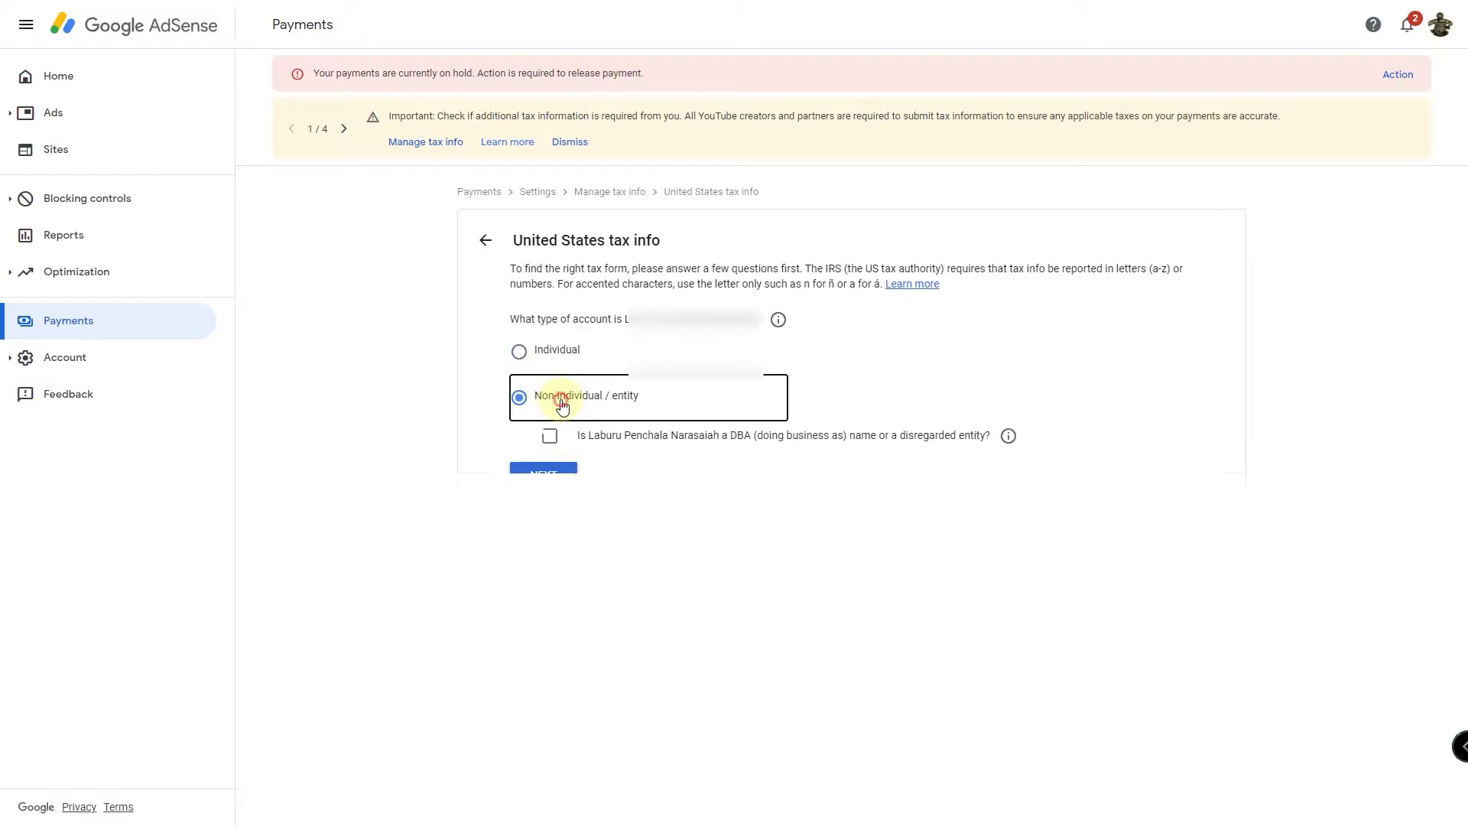
pyautogui.click(557, 353)
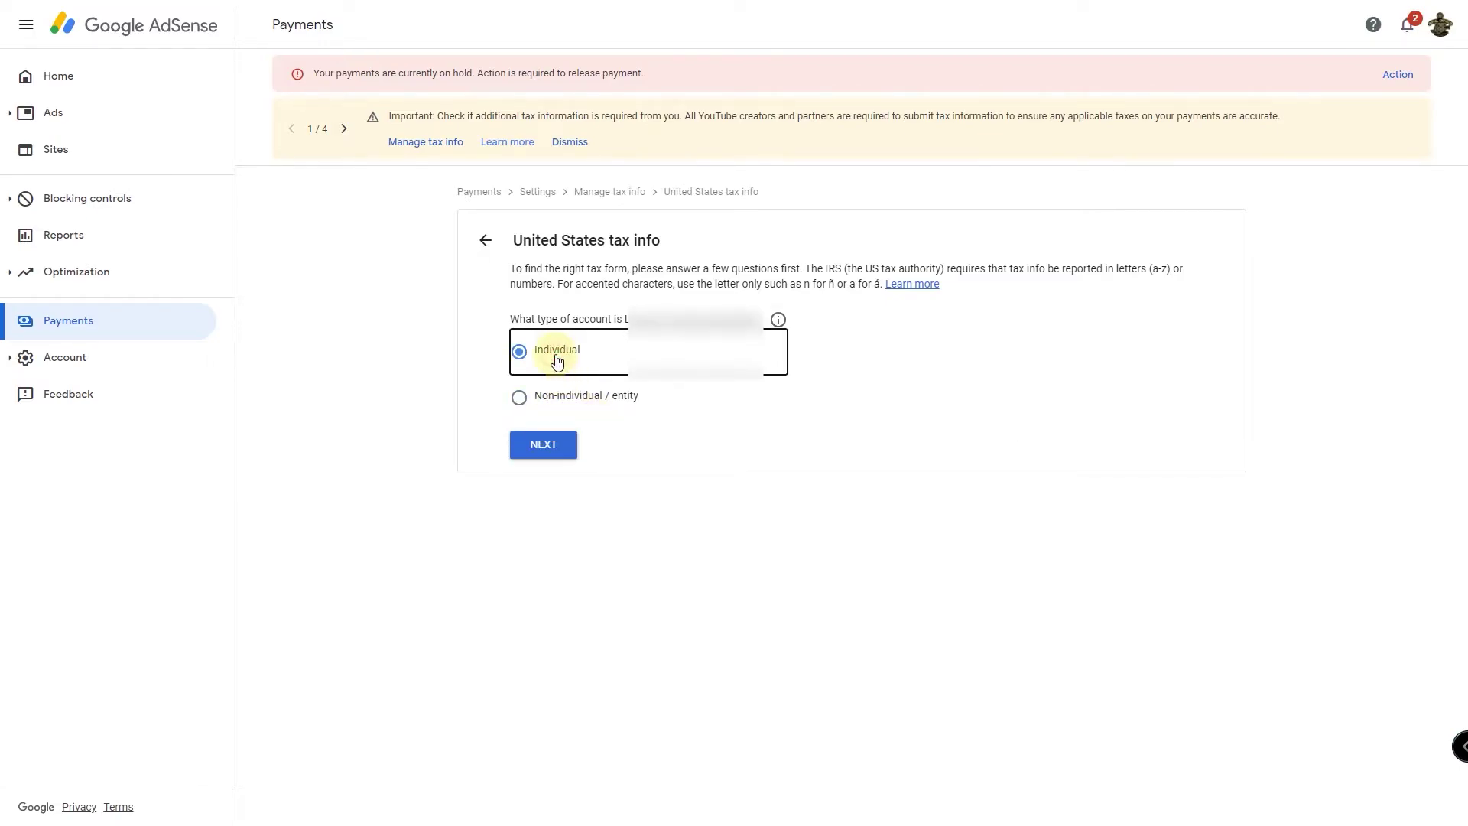
pyautogui.click(568, 399)
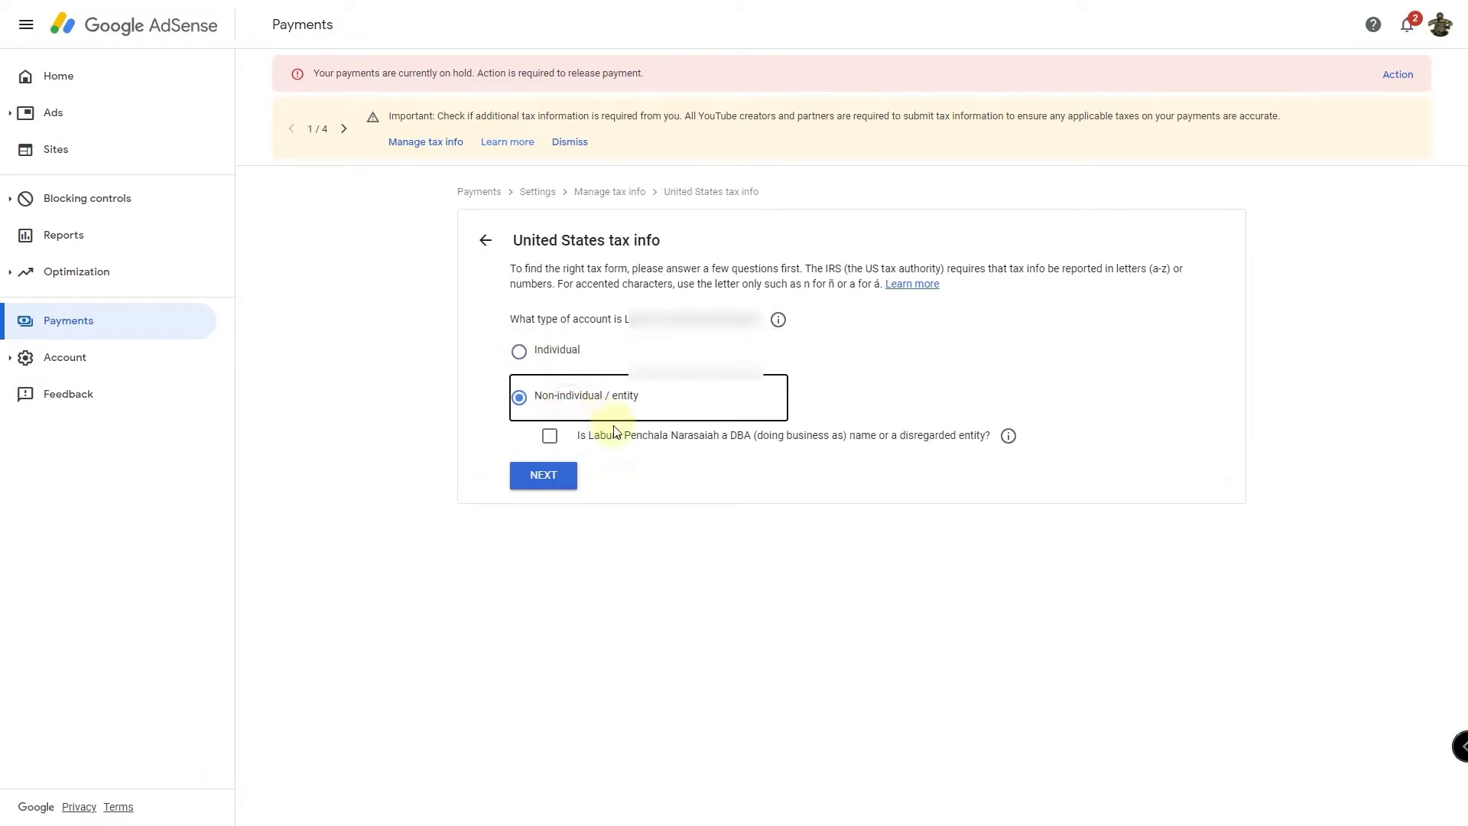
pyautogui.click(552, 348)
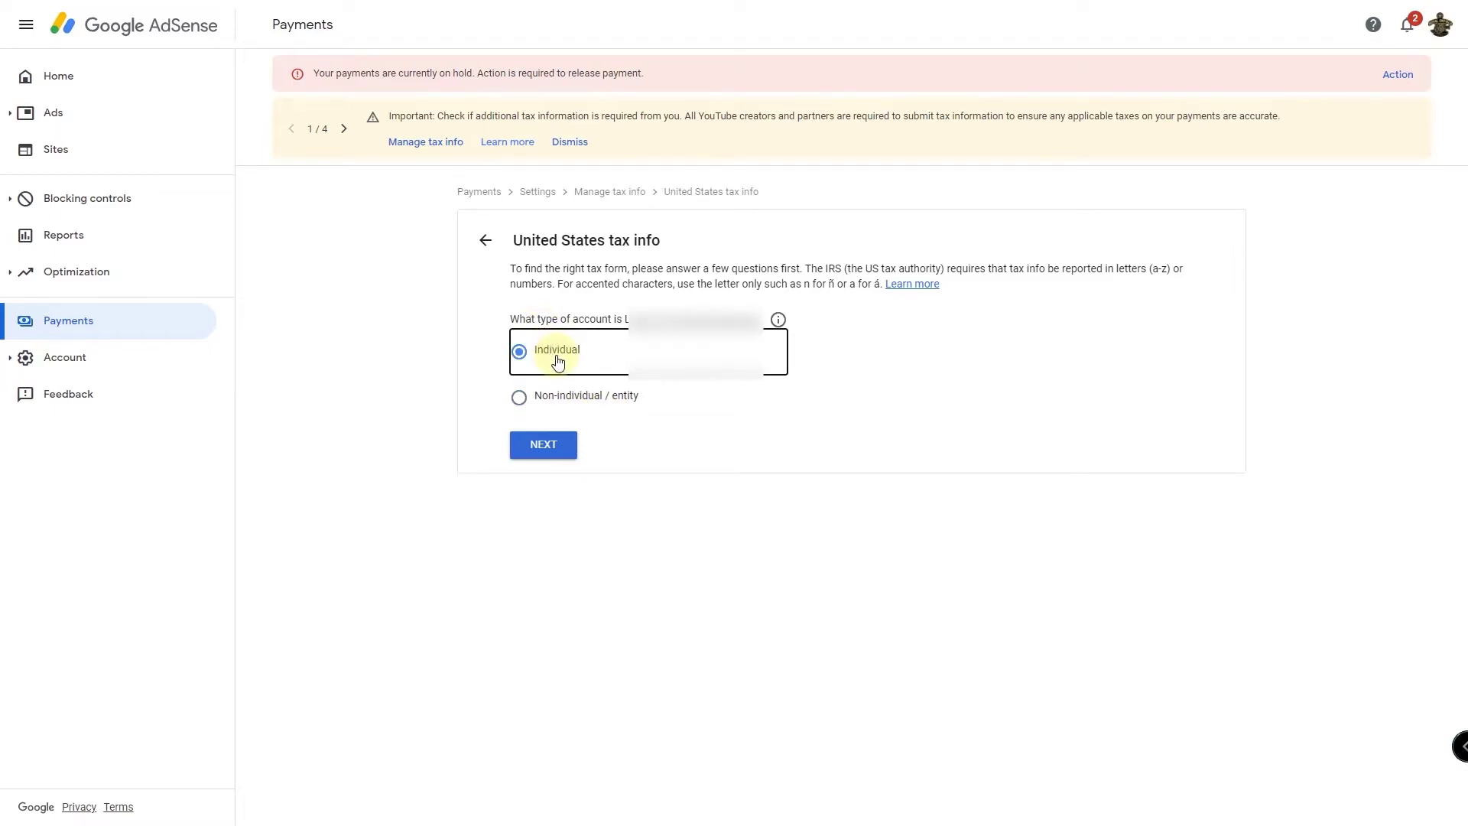
# Answer No to being a US citizen or resident, choose W-8BEN as the tax form type, and start the form
pyautogui.click(543, 447)
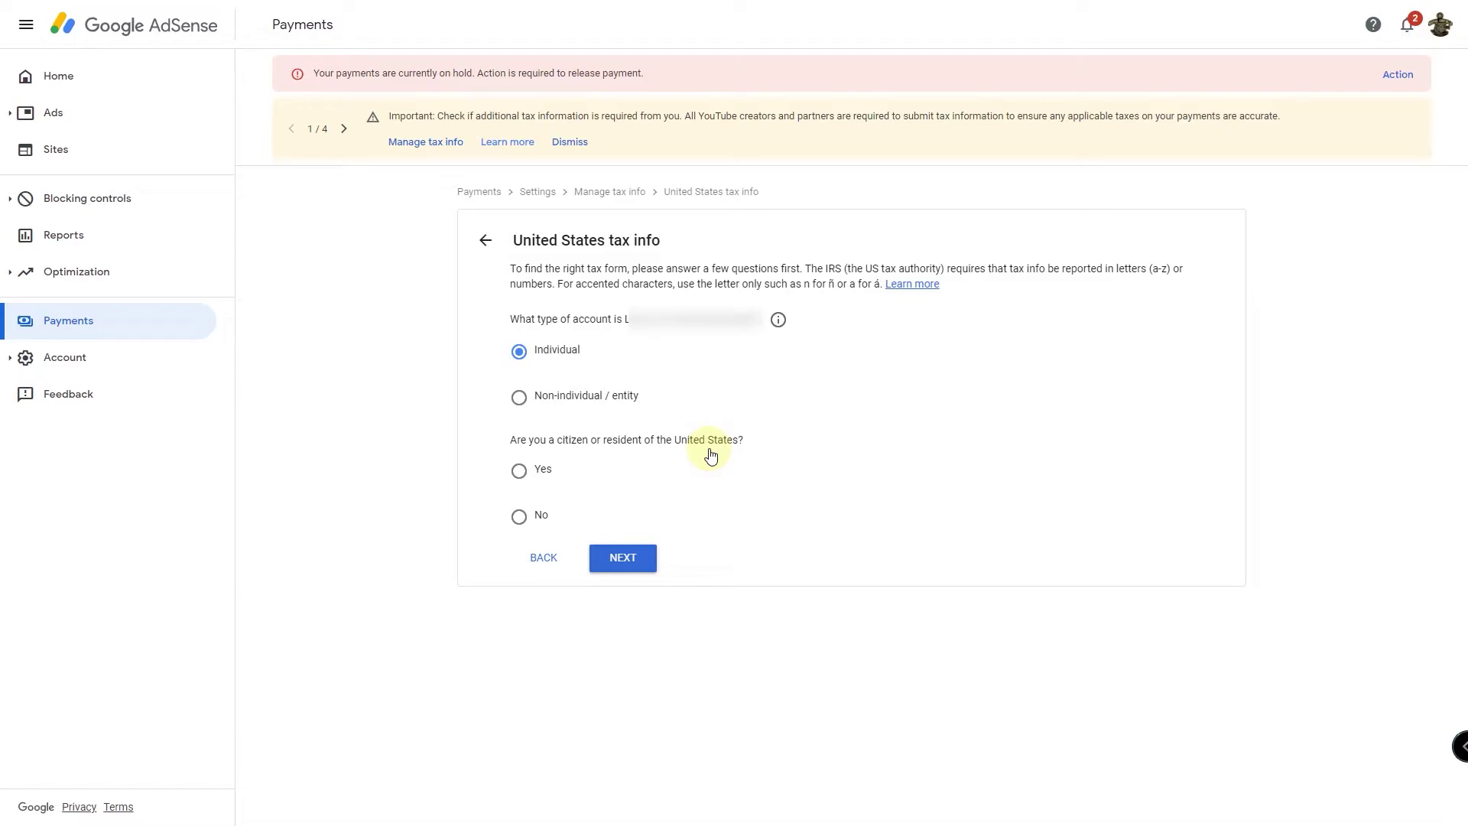
pyautogui.click(526, 523)
pyautogui.click(640, 570)
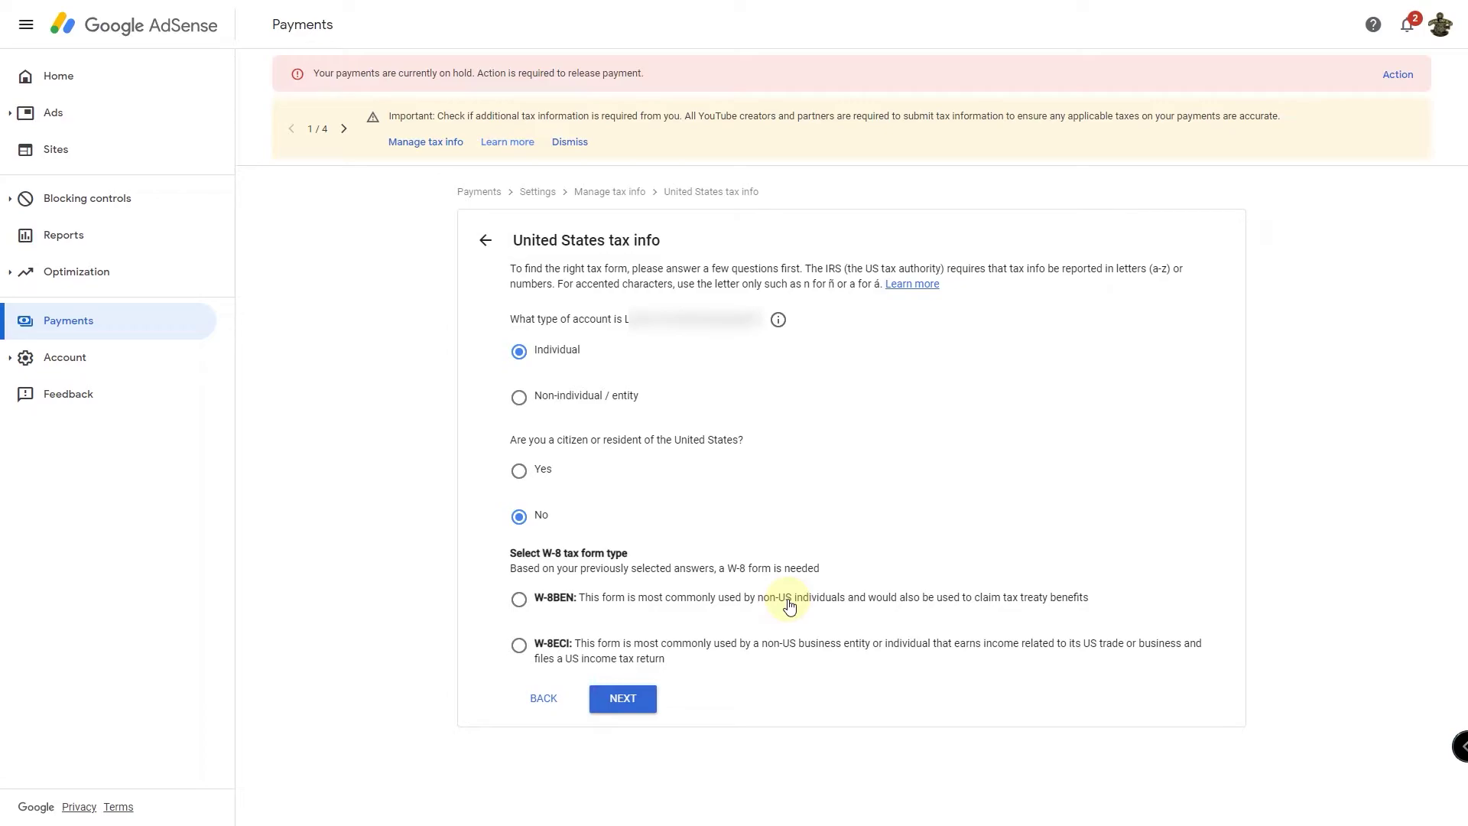
pyautogui.click(522, 604)
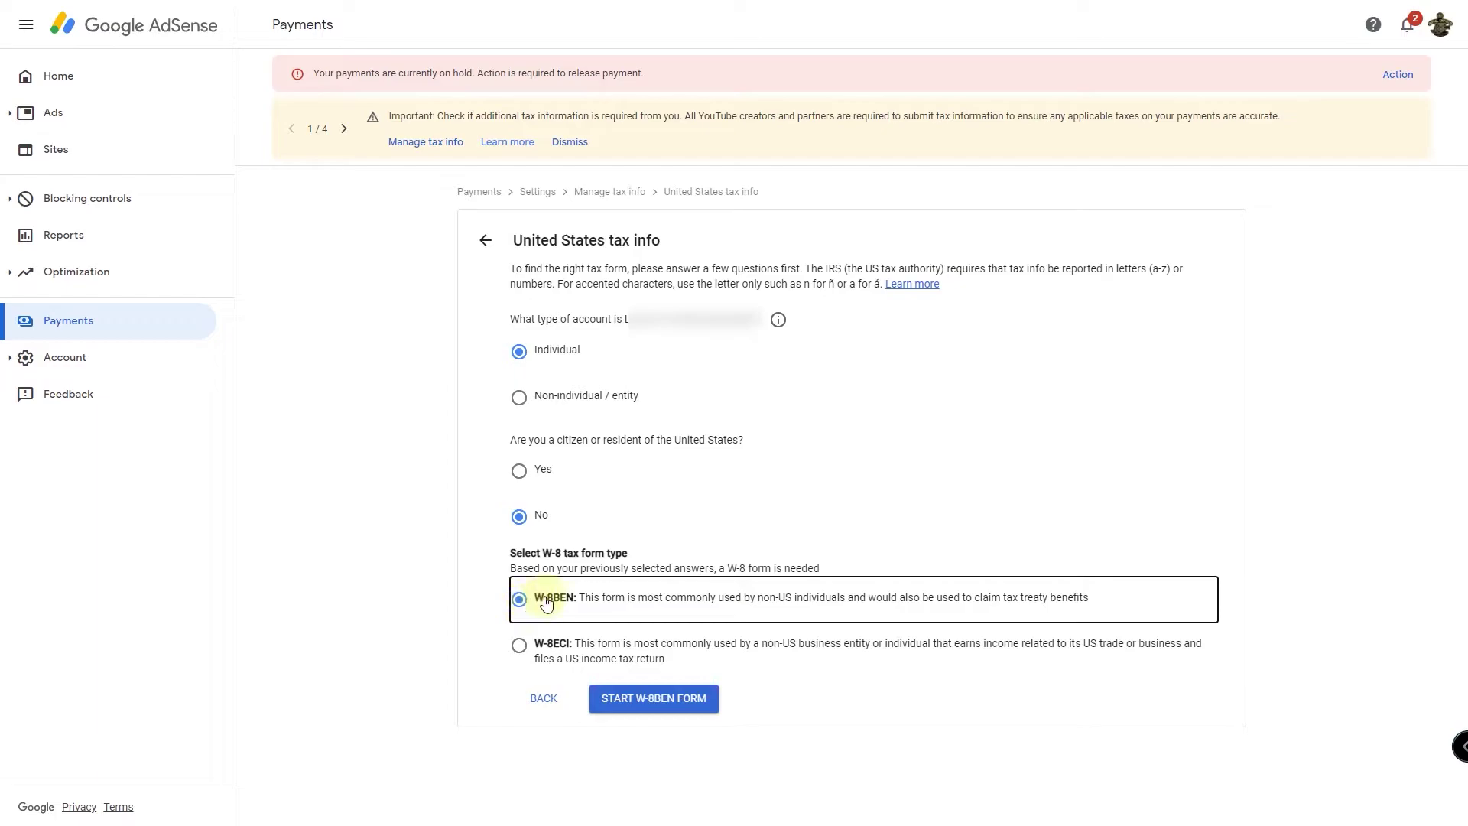
pyautogui.click(652, 702)
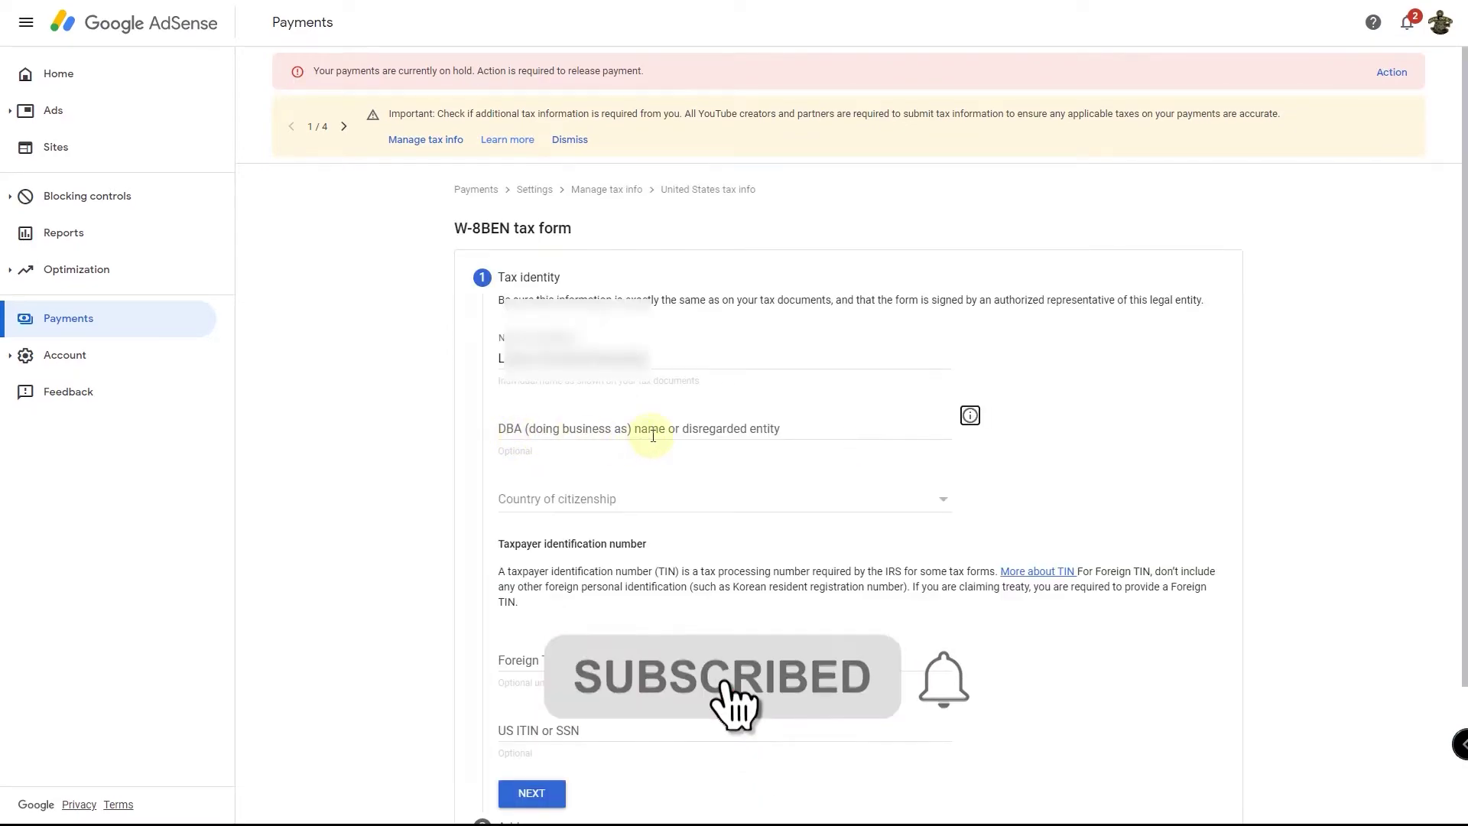
# Set the country of citizenship to India in the tax identity section
pyautogui.click(586, 500)
pyautogui.scroll(-18, 586, 502)
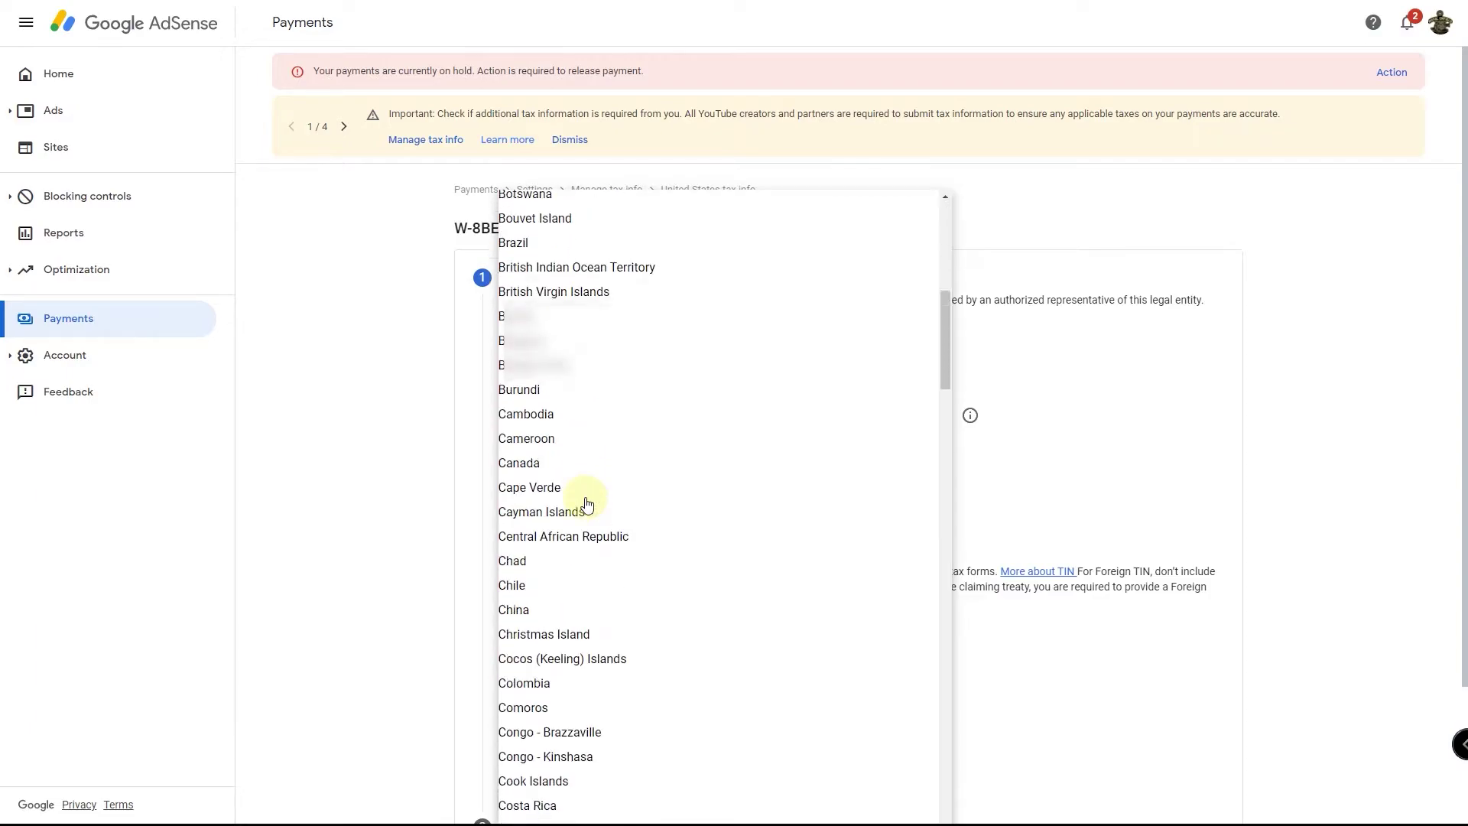
pyautogui.click(383, 563)
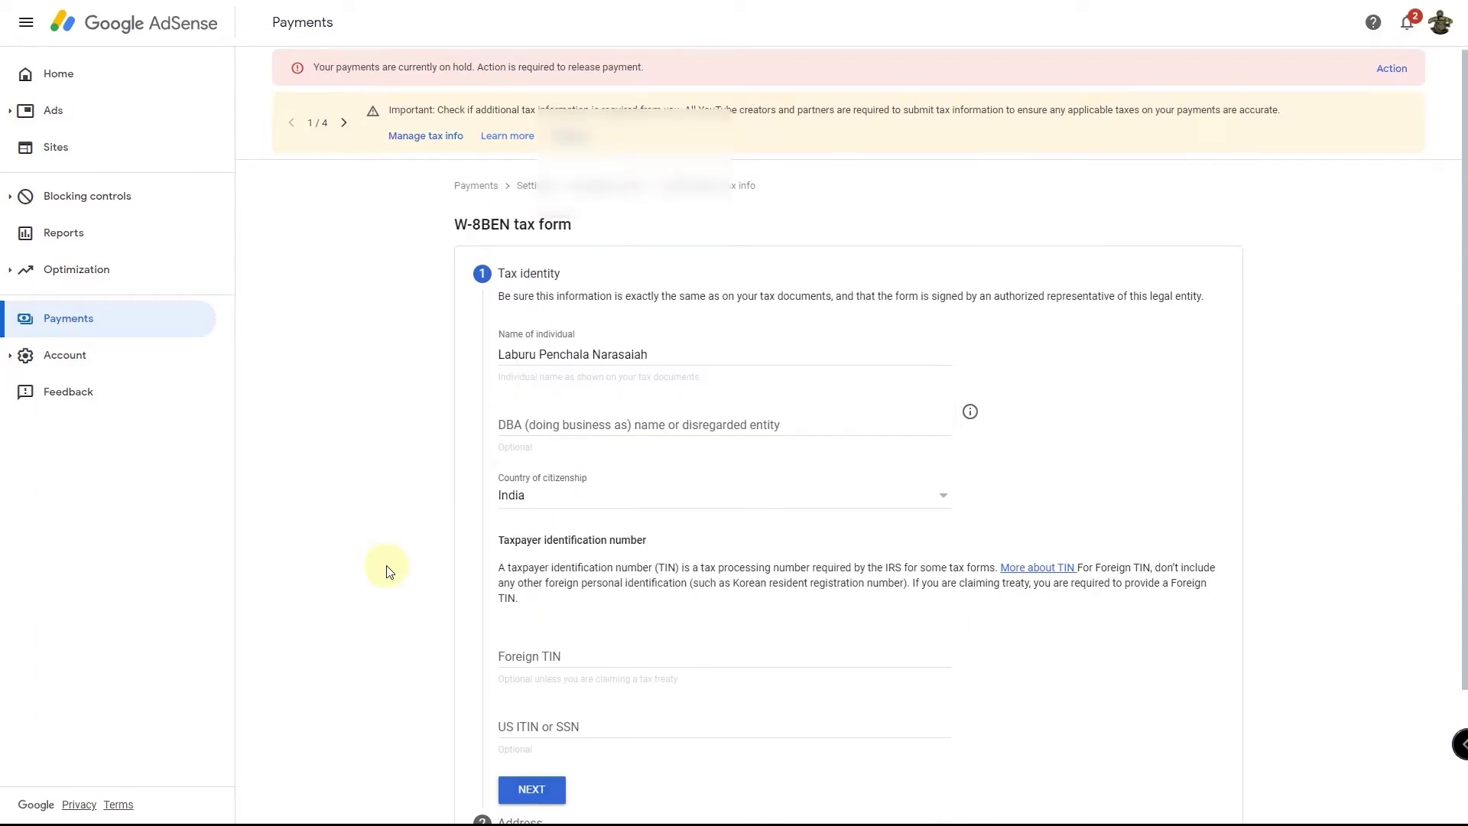
# Enter the foreign TIN, leave US ITIN or SSN empty, and continue to the address section
pyautogui.scroll(-2, 383, 566)
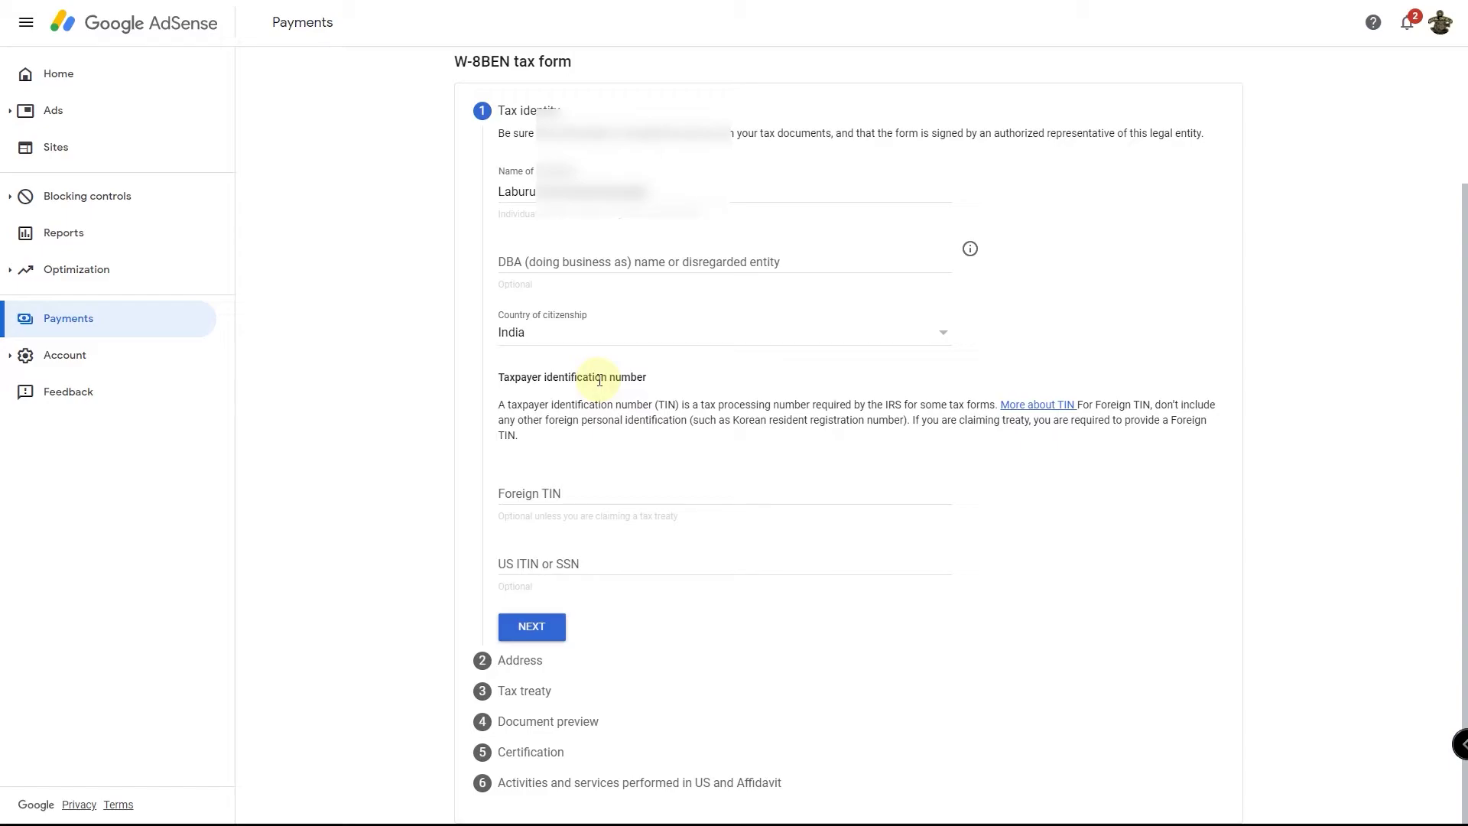
pyautogui.click(526, 496)
pyautogui.hotkey('ctrl', 'v')
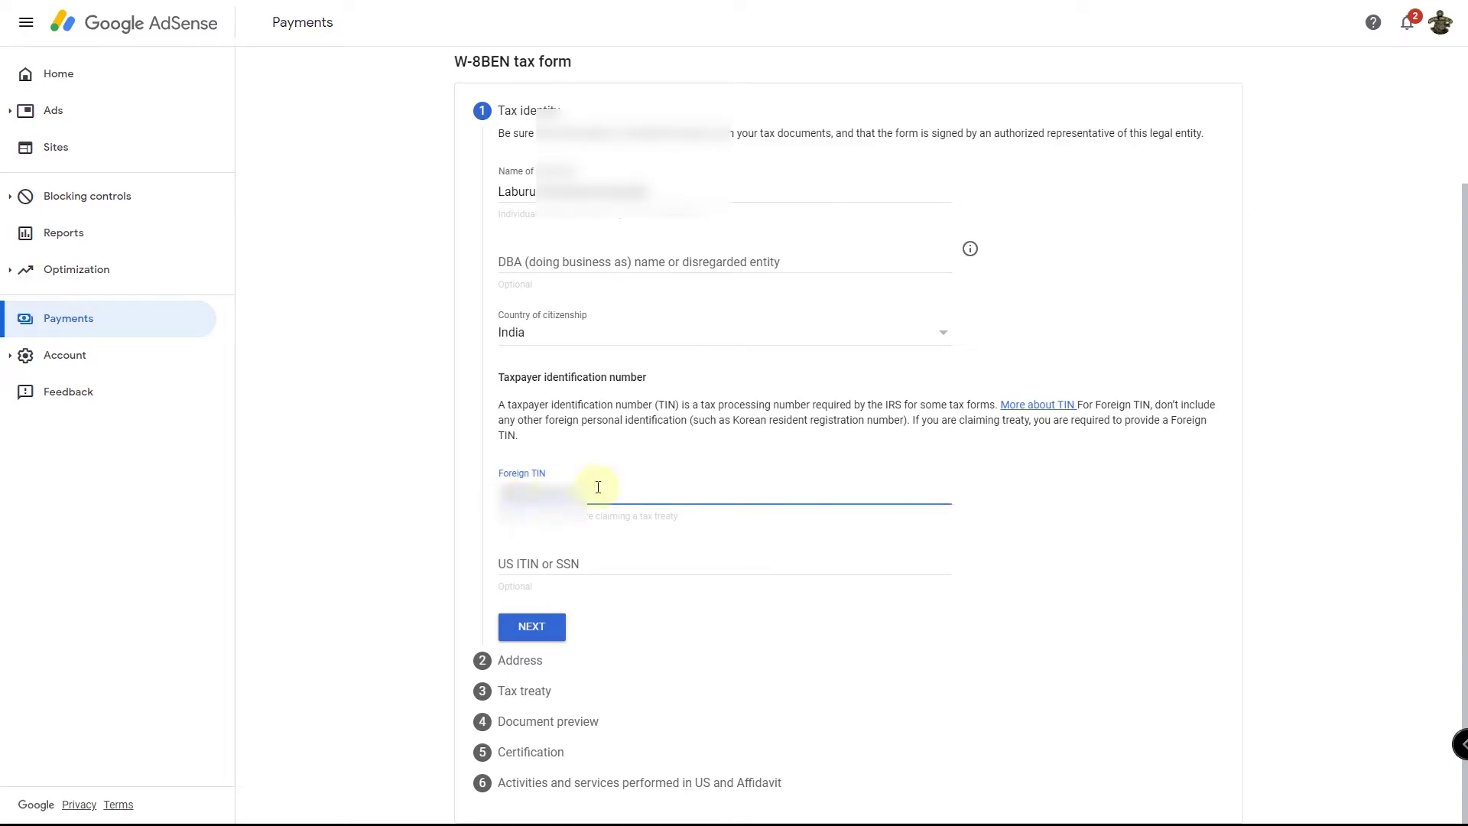
pyautogui.click(535, 566)
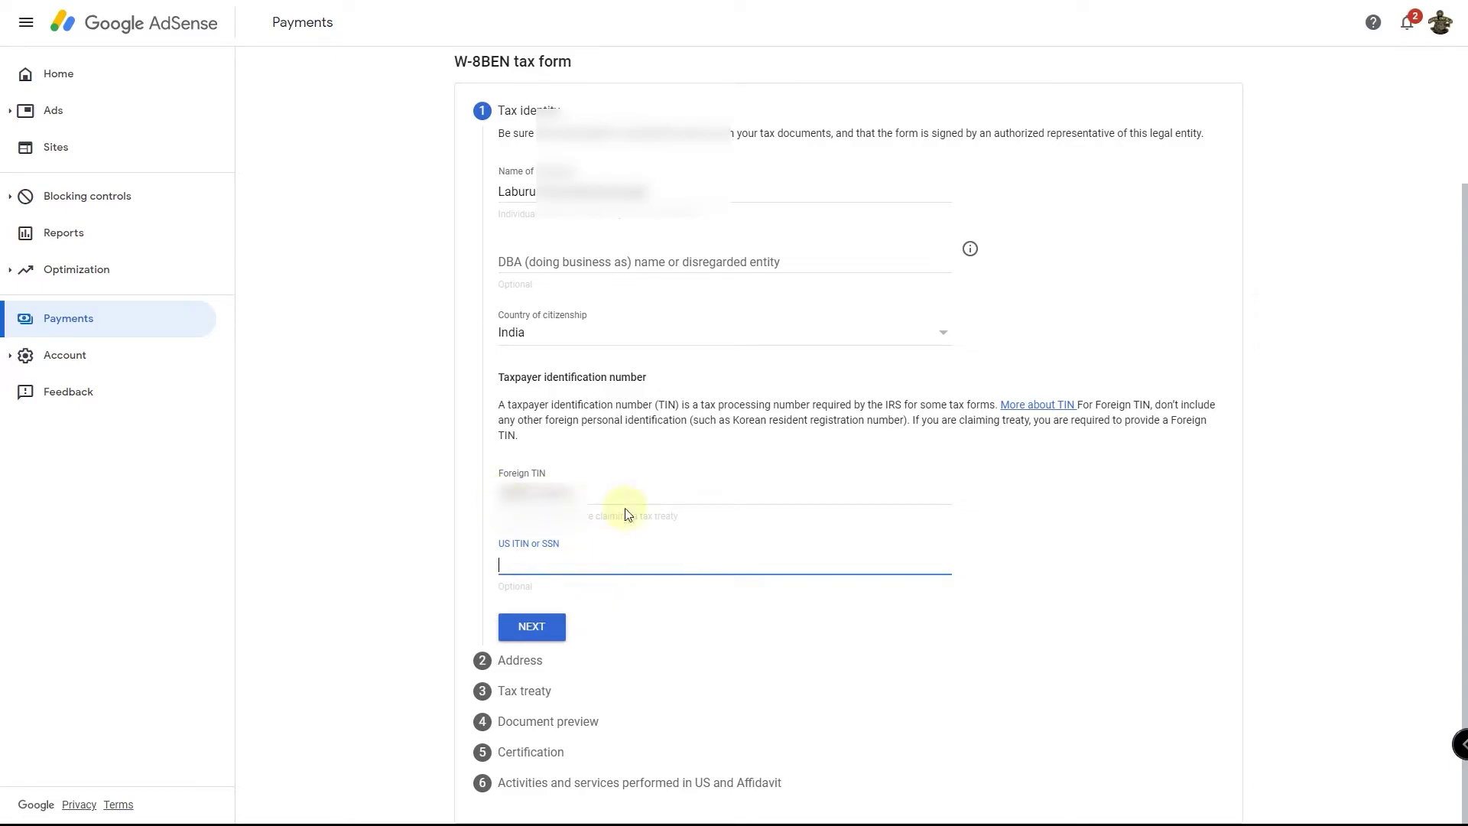
pyautogui.click(535, 635)
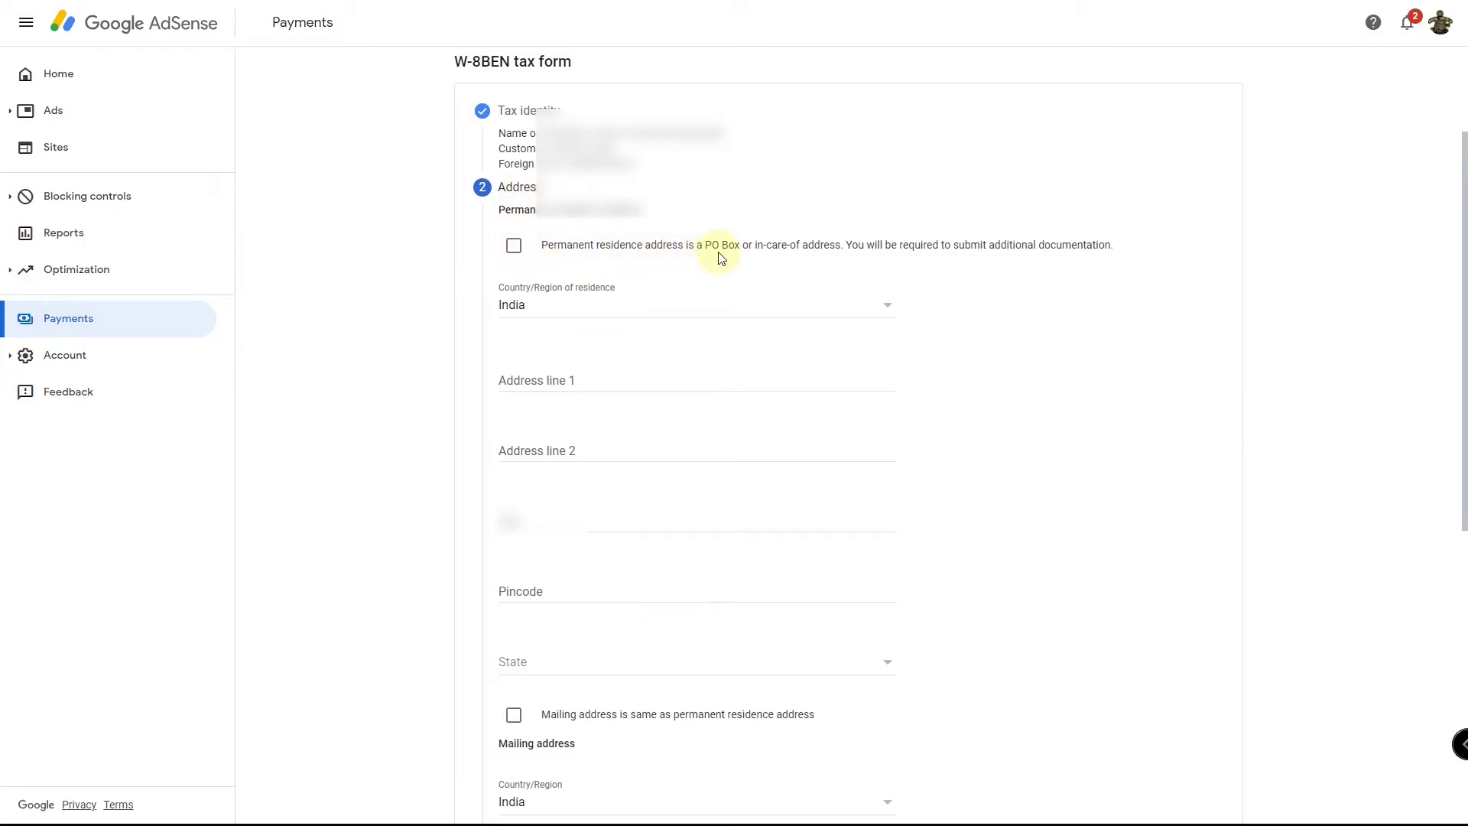
# Mark the permanent residence as a PO Box or in-care-of address, complete its fields, reuse it as the mailing address, and continue to Tax treaty
pyautogui.click(513, 246)
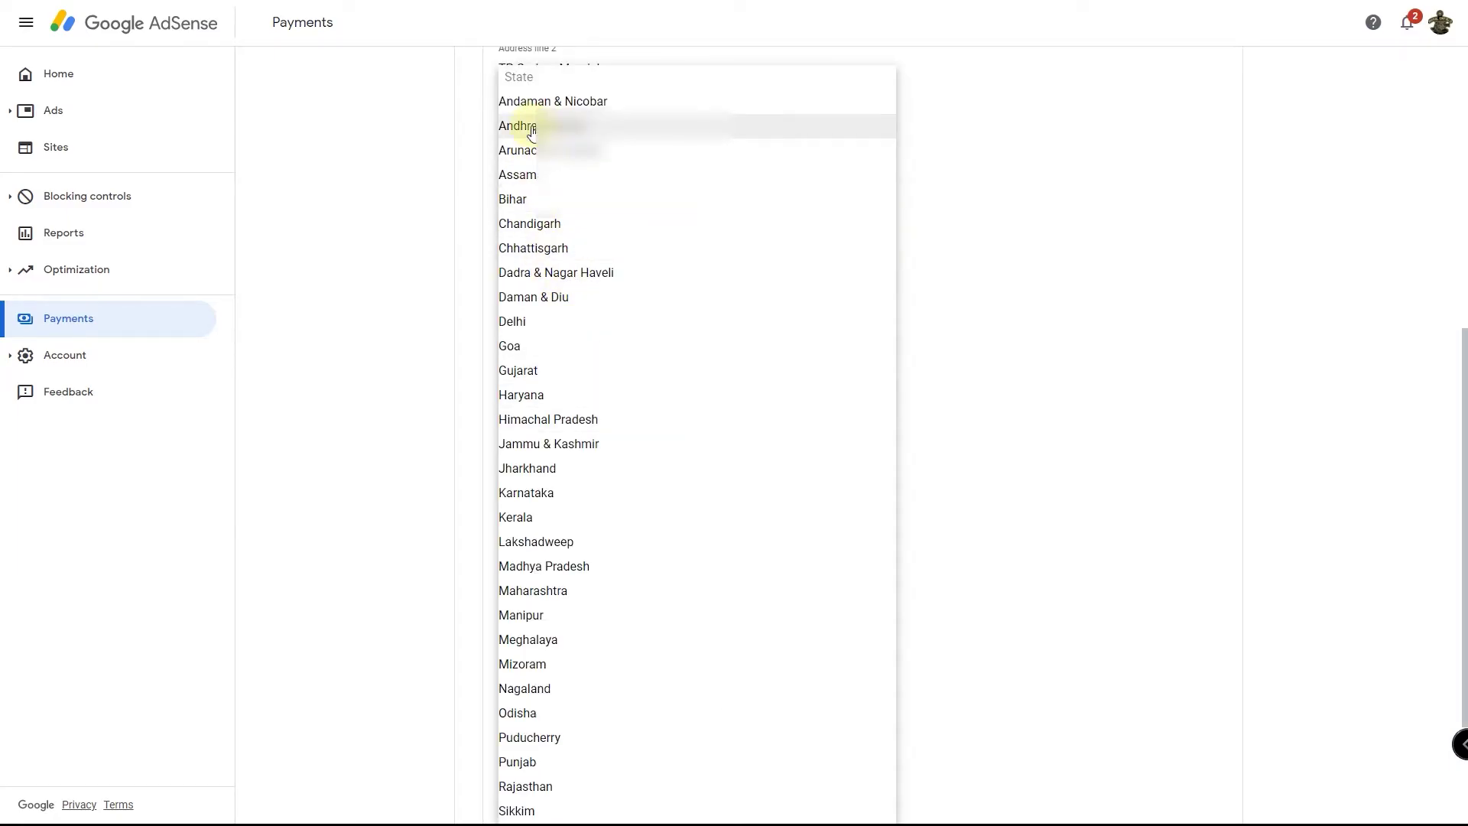
pyautogui.click(532, 129)
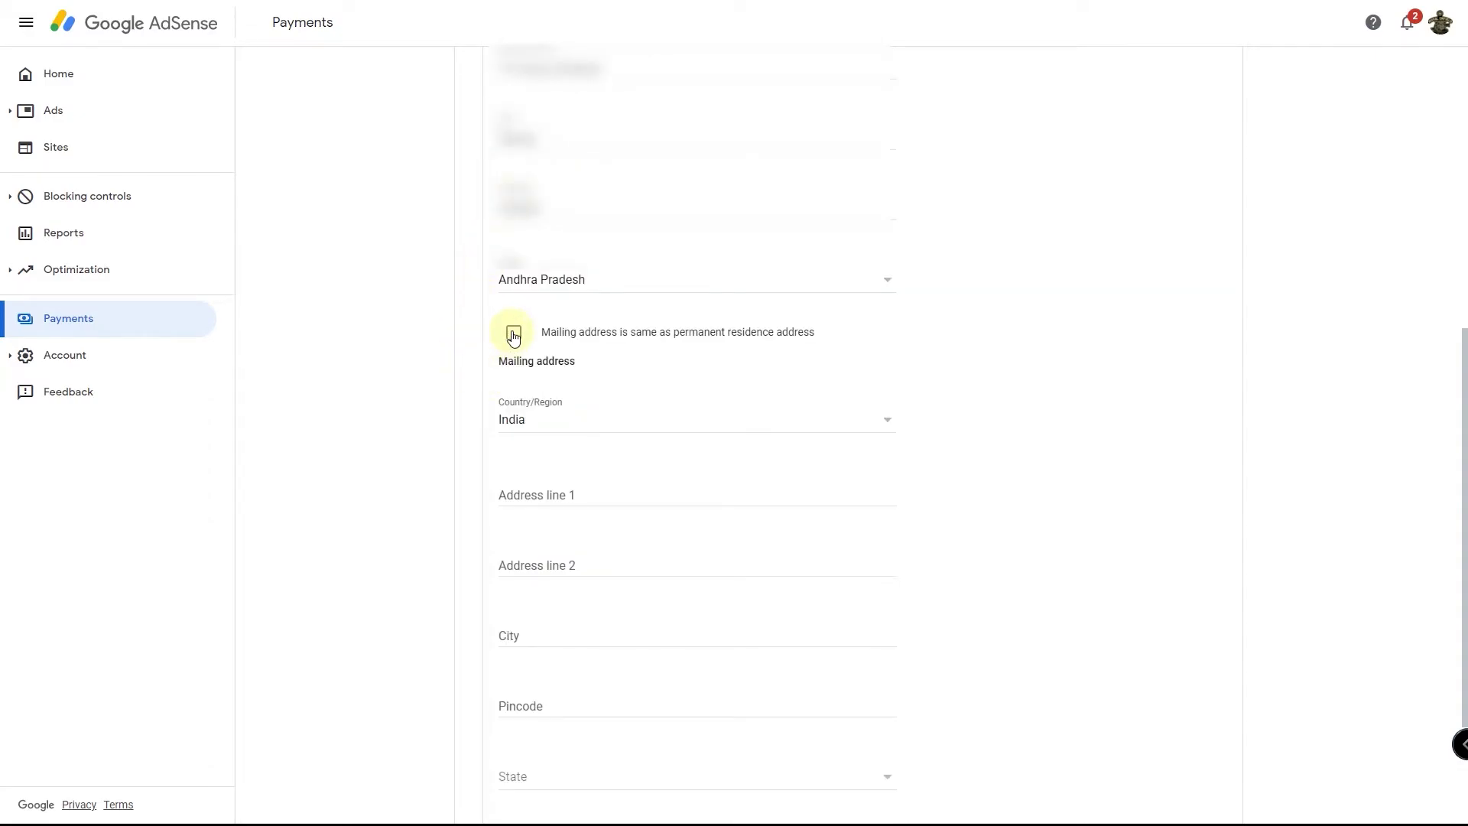
pyautogui.click(513, 335)
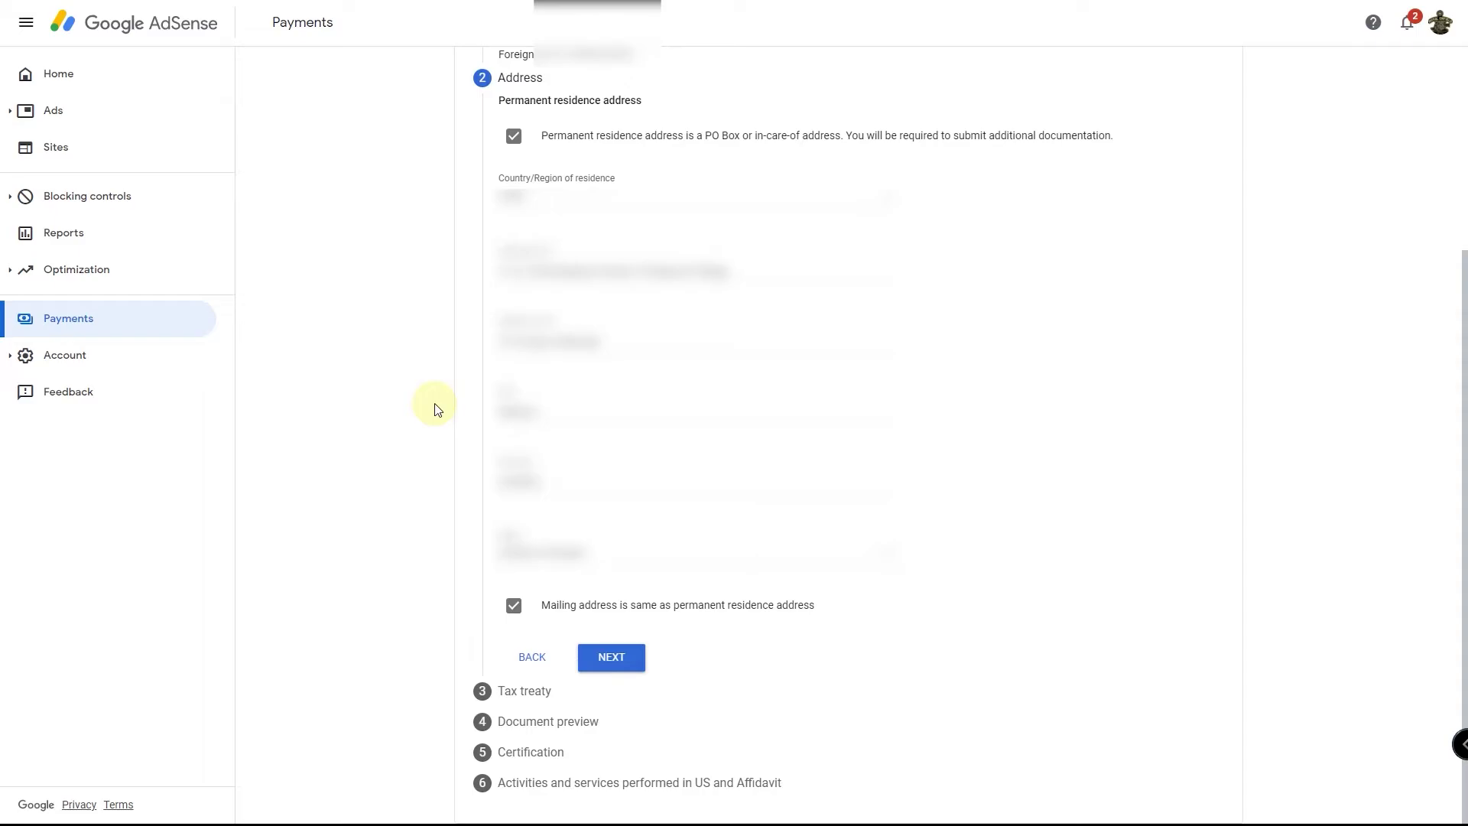
pyautogui.scroll(3, 954, 564)
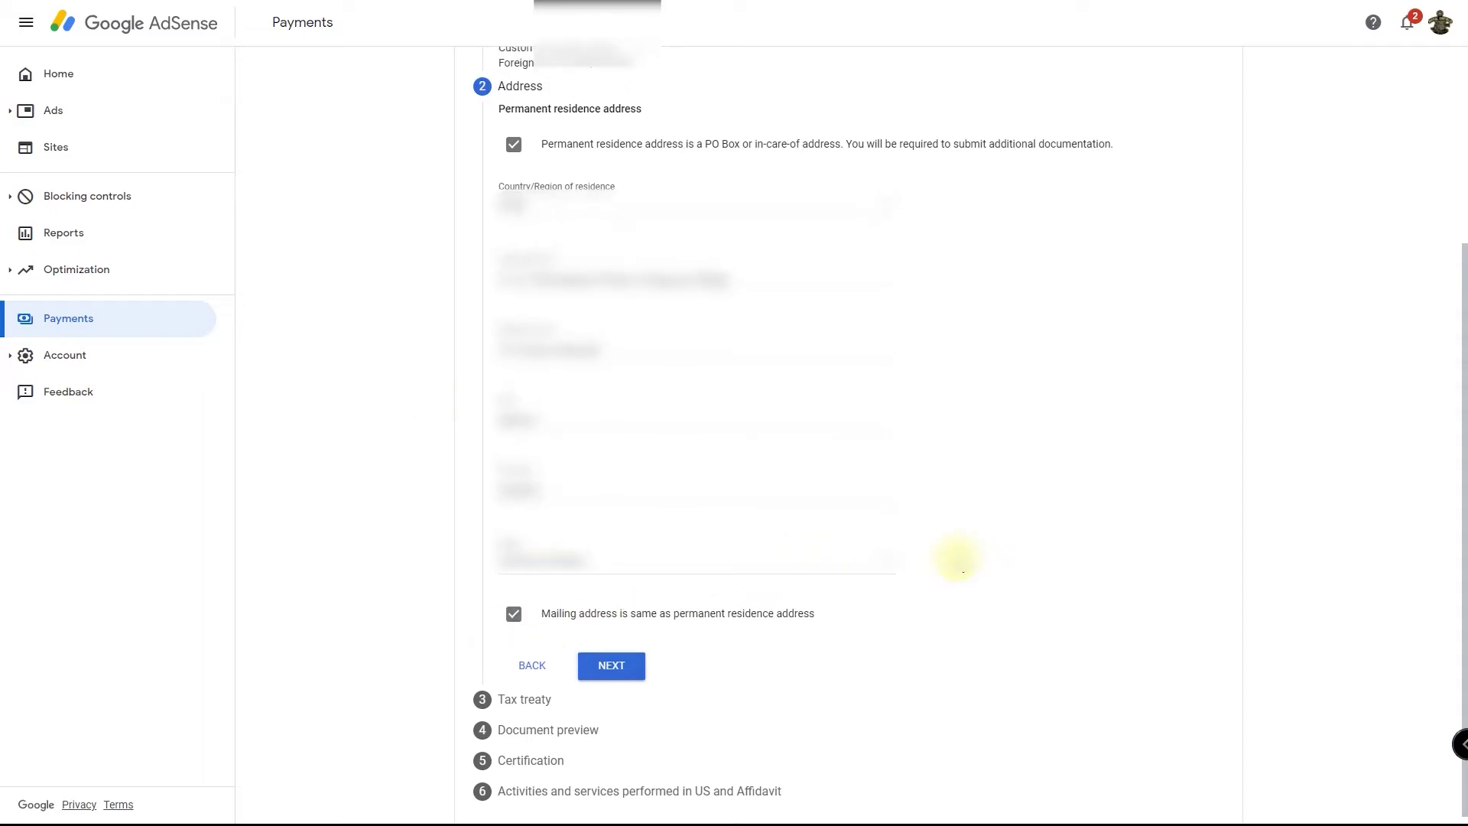
pyautogui.scroll(-3, 955, 562)
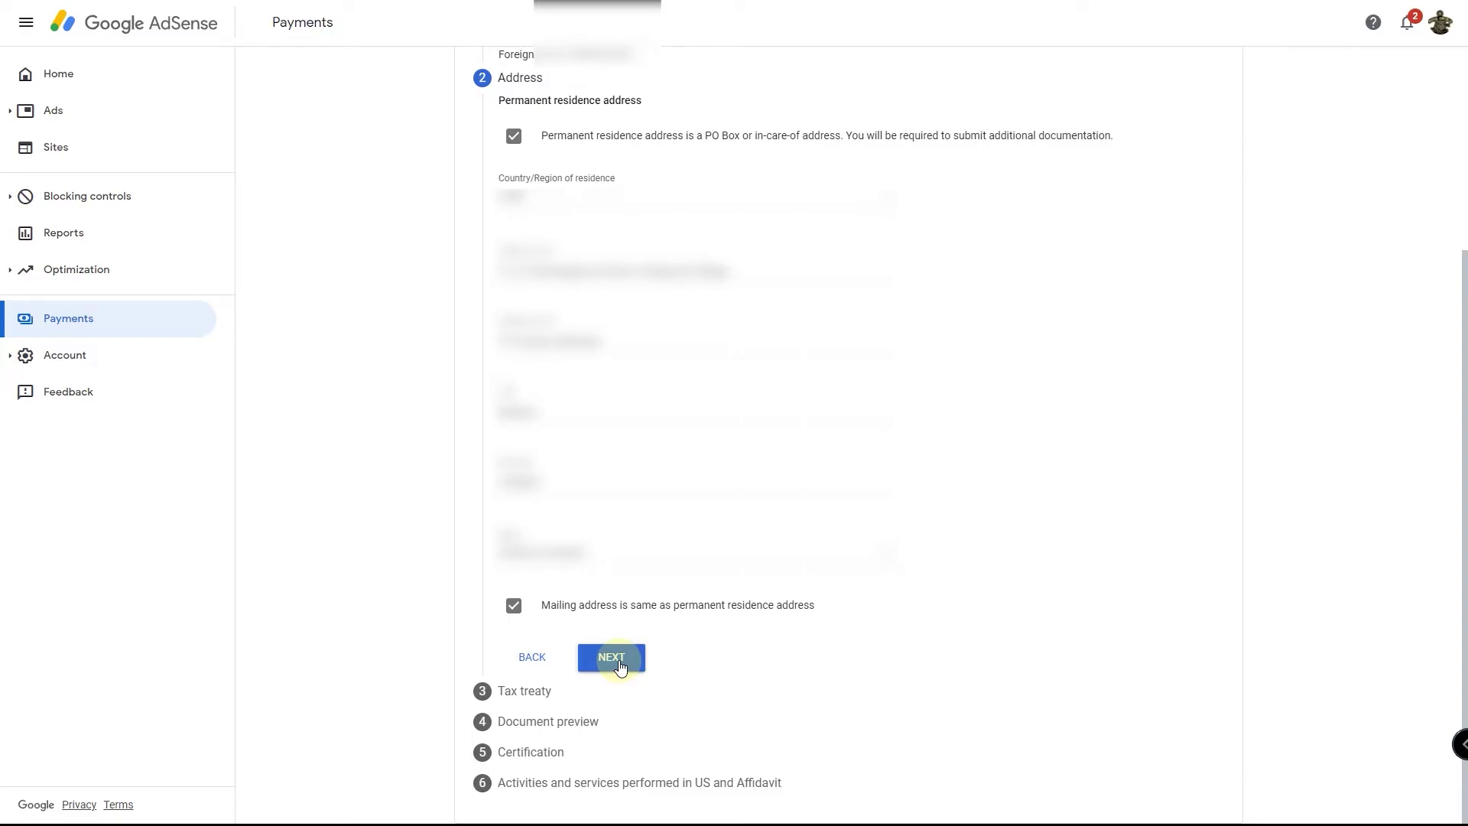
pyautogui.click(620, 668)
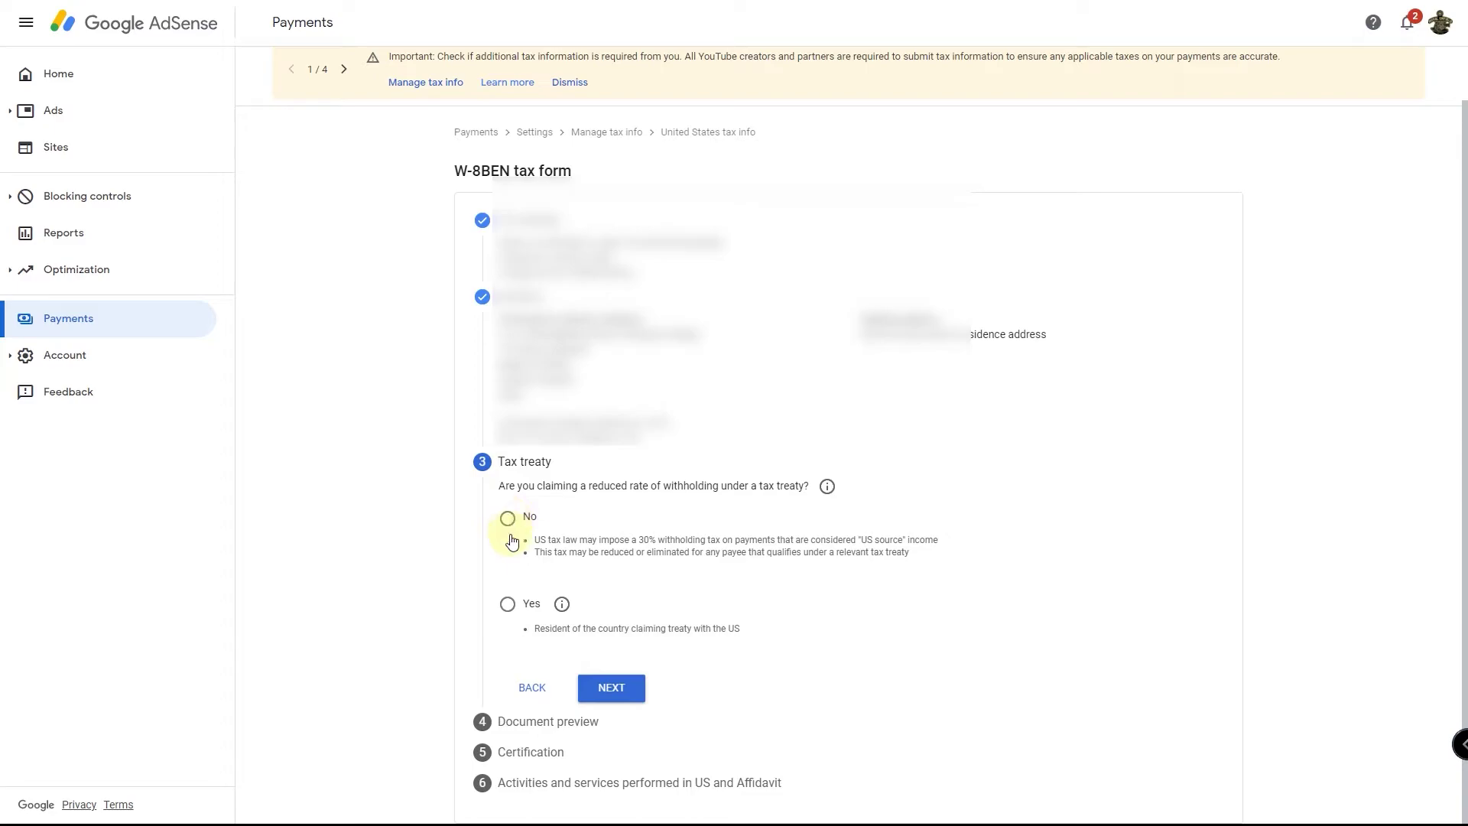
# Claim a reduced withholding rate under a tax treaty, certify residency in the treaty country, and set the country to India
pyautogui.click(507, 604)
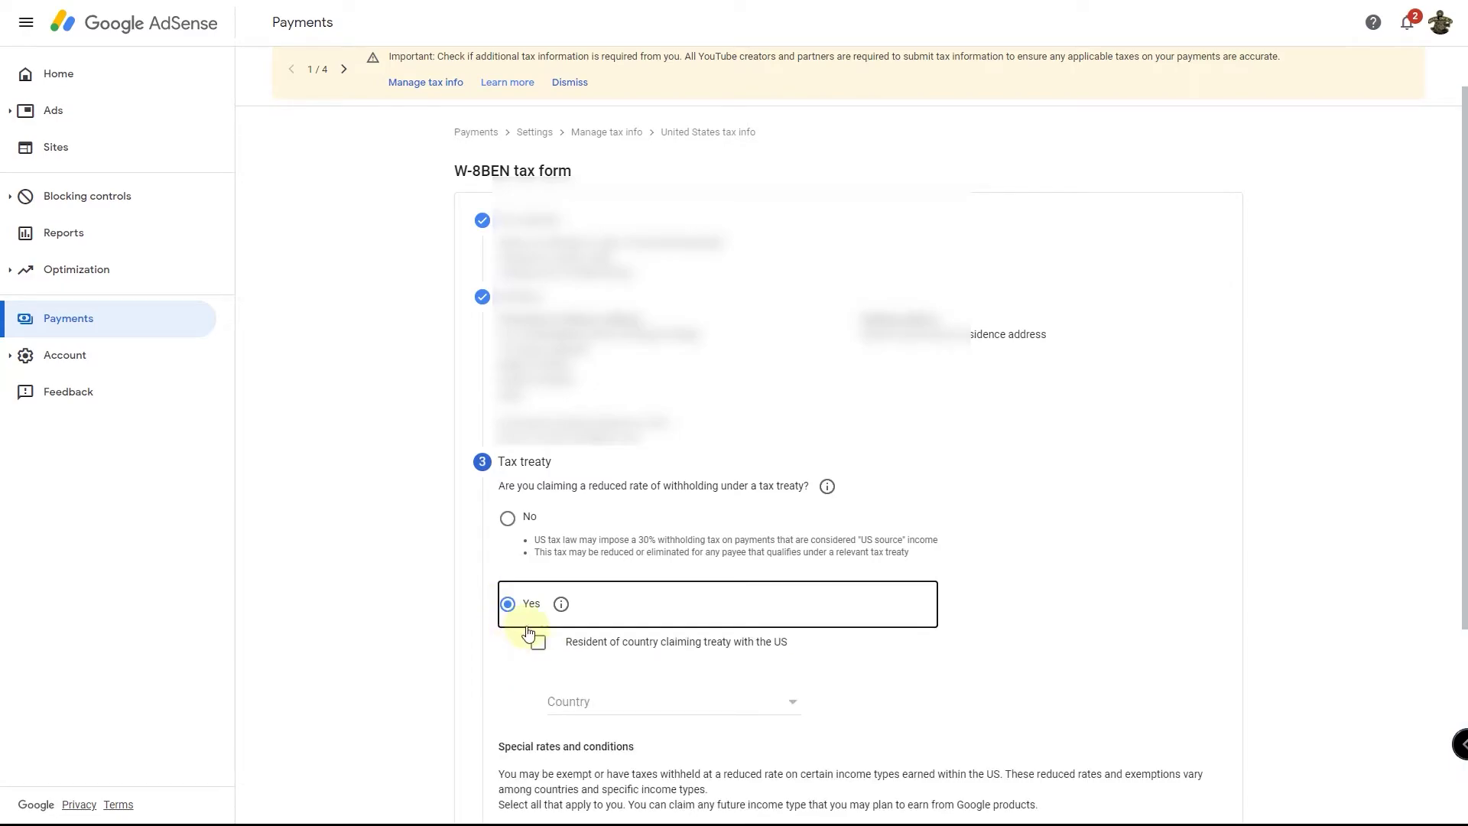
pyautogui.scroll(-2, 505, 536)
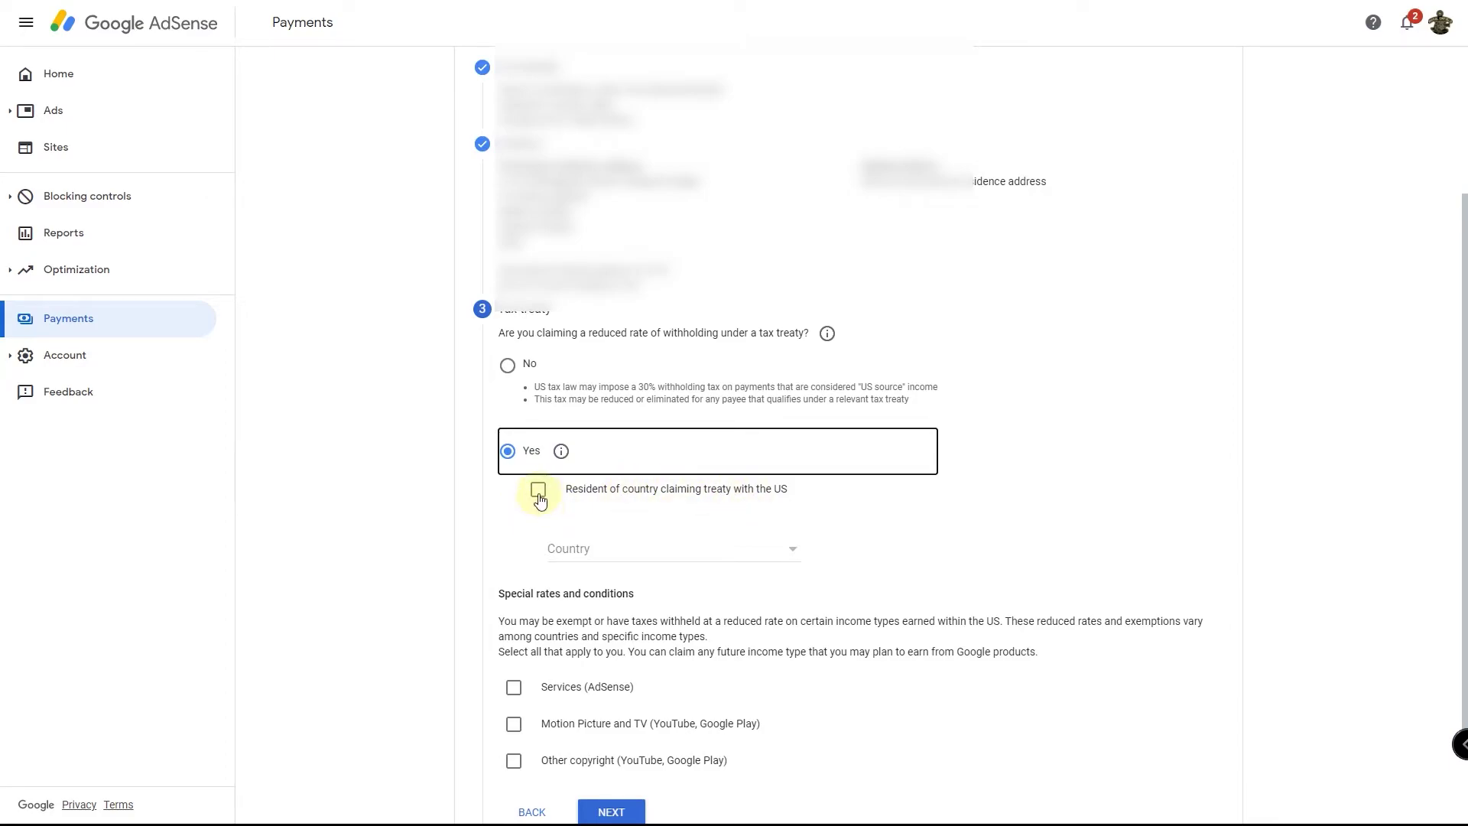
pyautogui.click(539, 492)
pyautogui.click(566, 547)
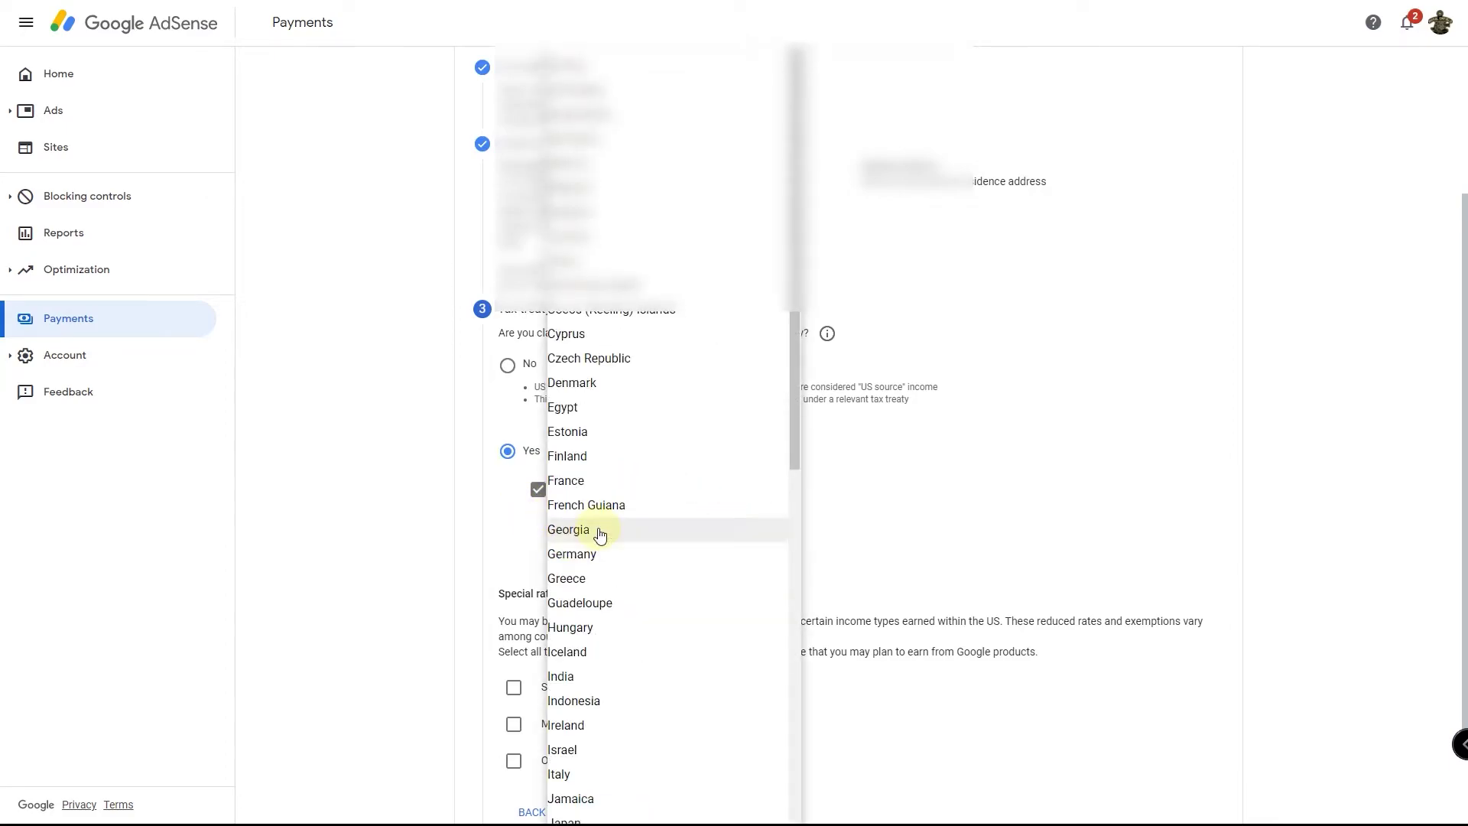
pyautogui.scroll(3, 603, 478)
pyautogui.scroll(-4, 621, 514)
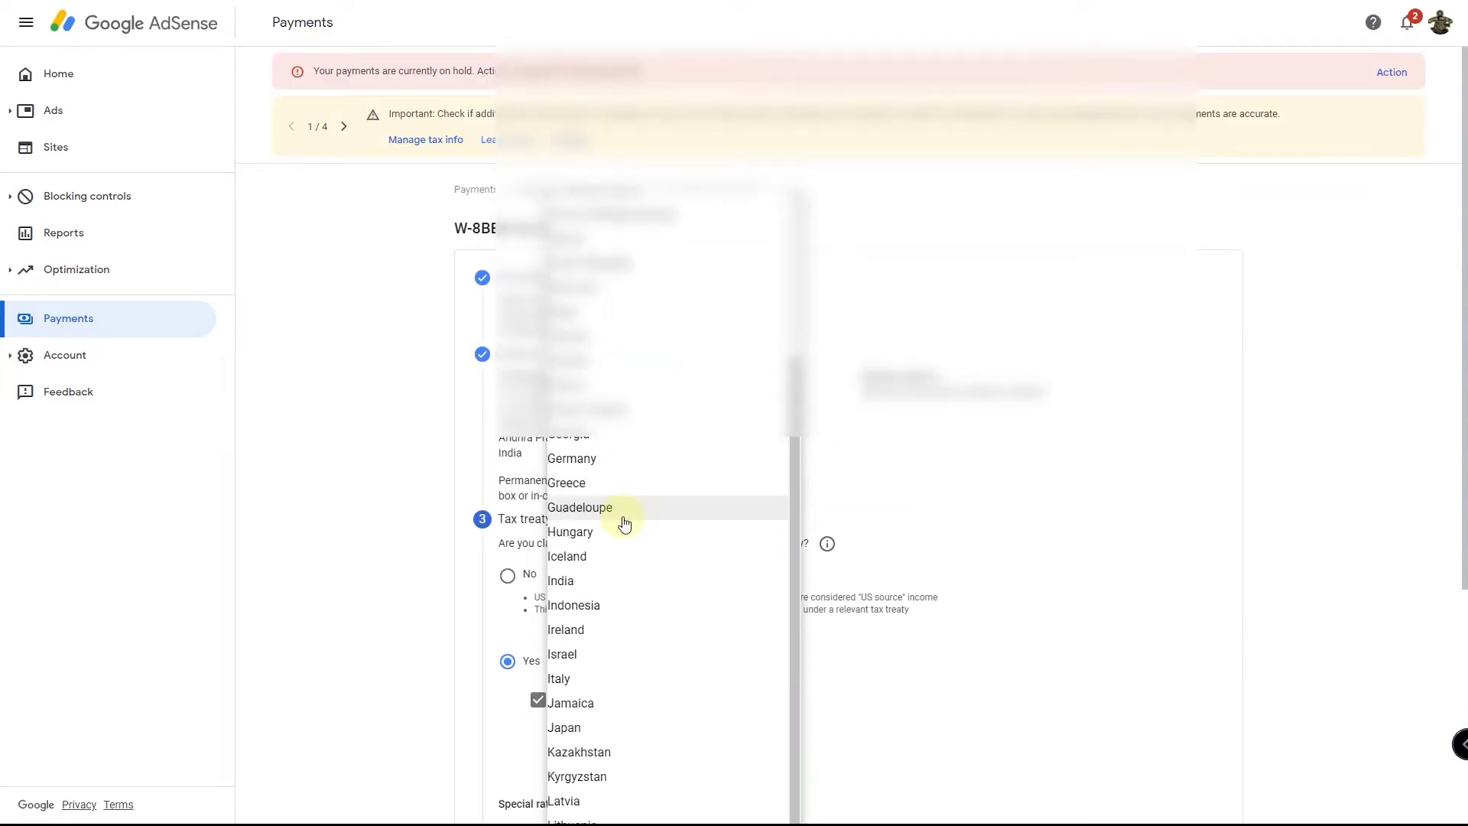
pyautogui.click(582, 577)
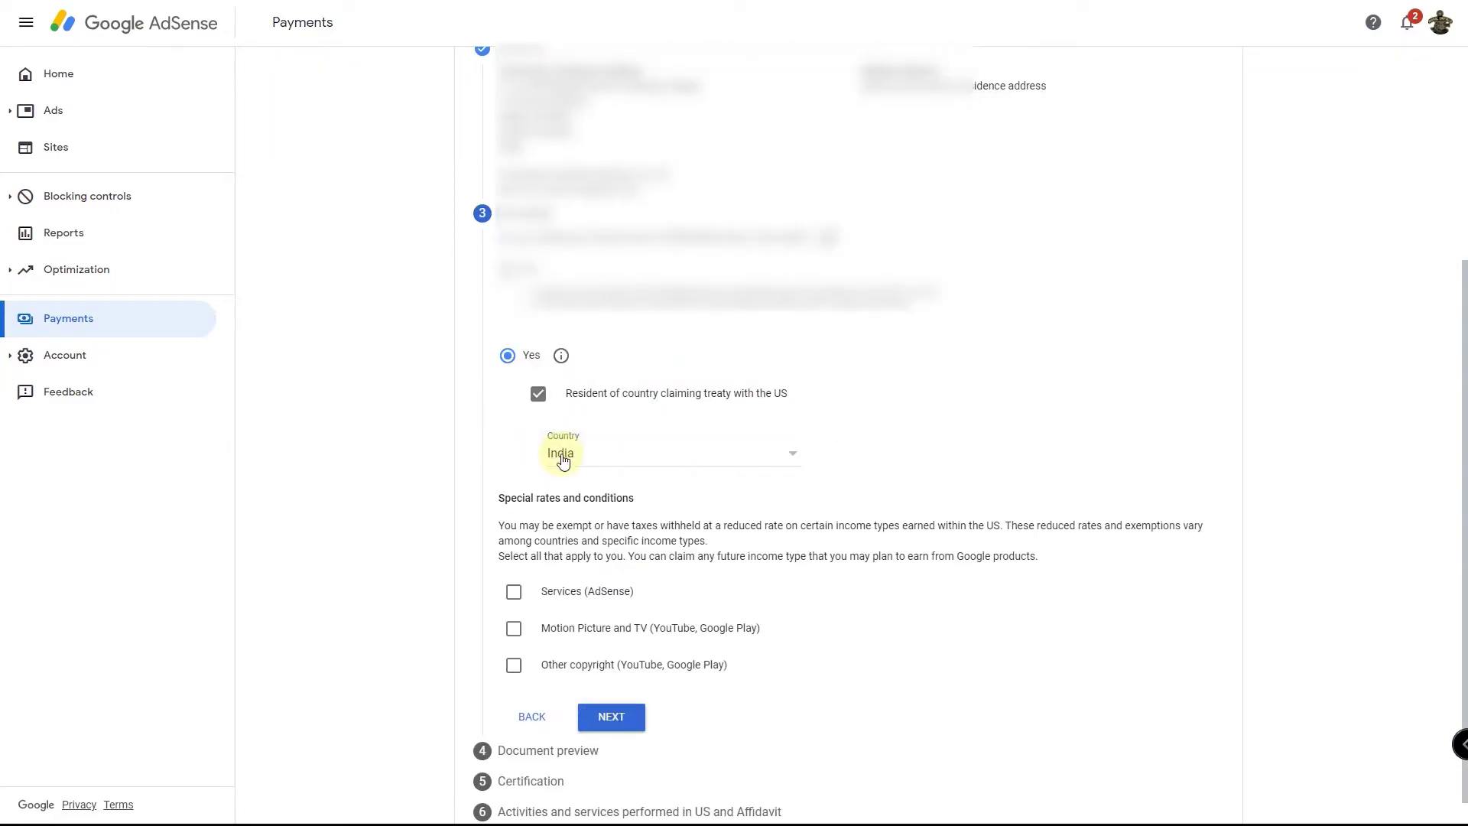
# Claim Services (AdSense) income under Article 7 and paragraph 1 with the 0% (reduced rate) withholding rate
pyautogui.scroll(-1, 505, 466)
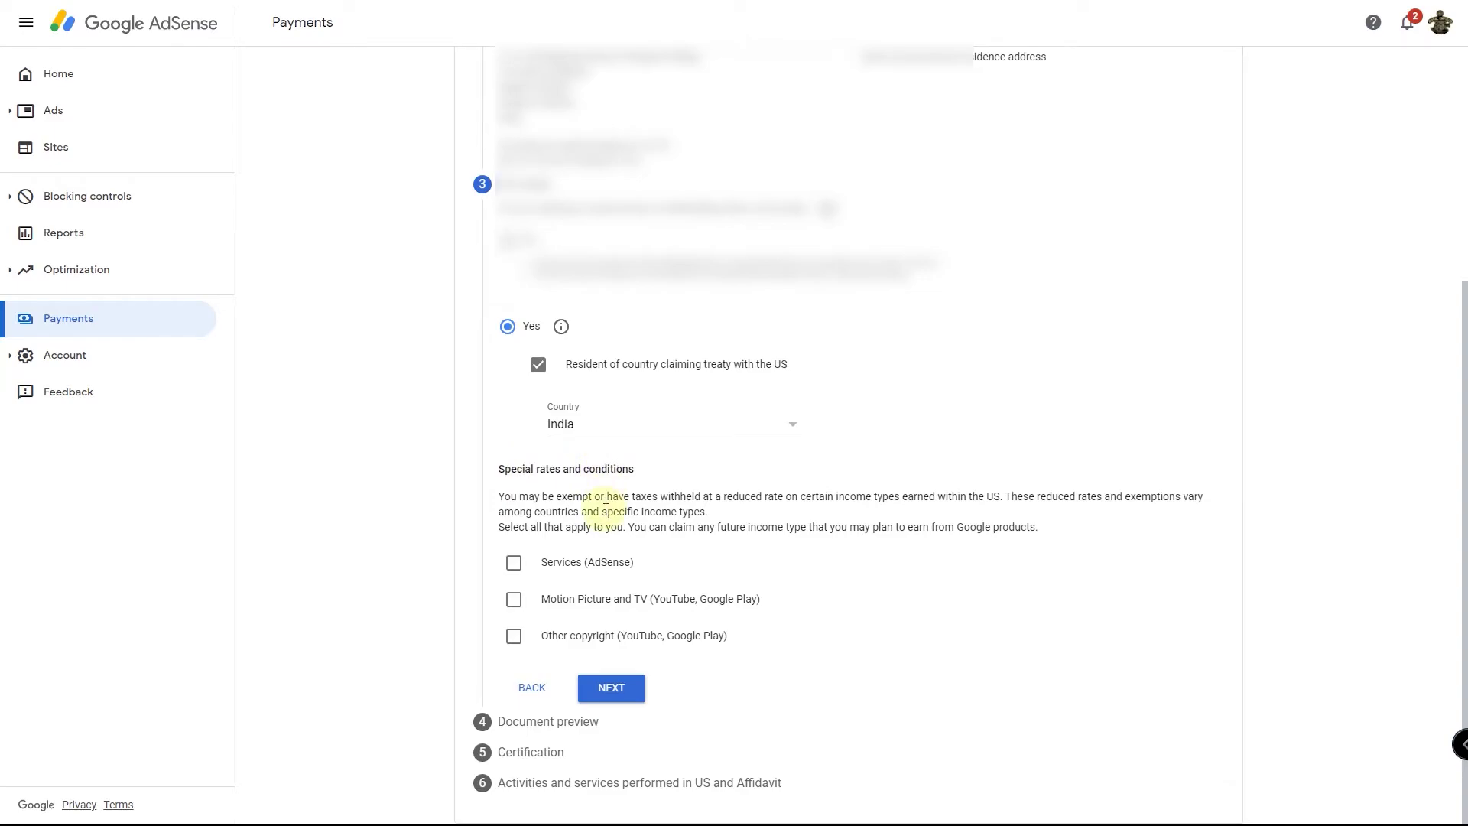
pyautogui.click(512, 563)
pyautogui.scroll(-1, 498, 633)
pyautogui.scroll(-2, 504, 611)
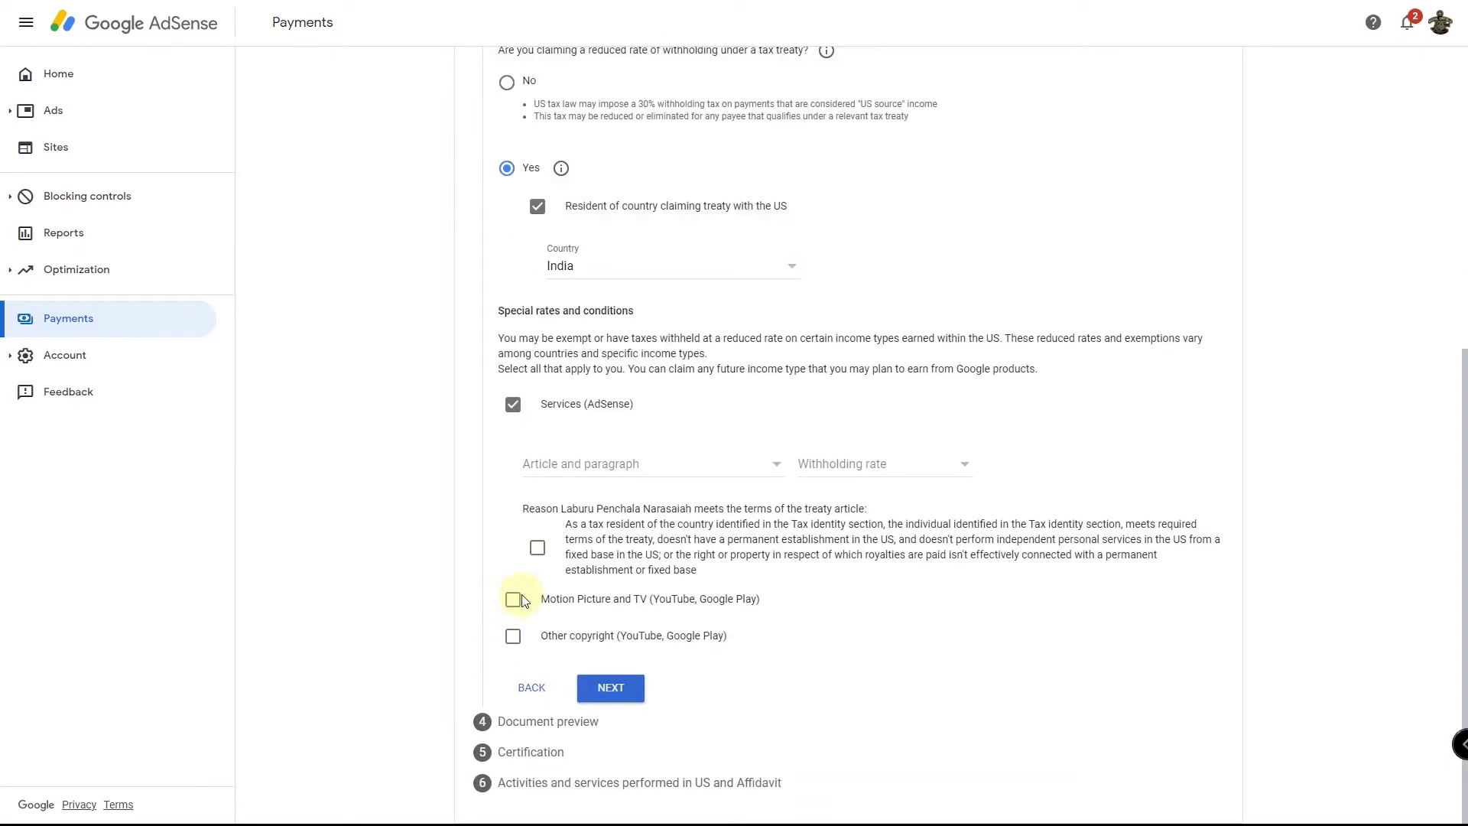
pyautogui.click(654, 467)
pyautogui.click(604, 493)
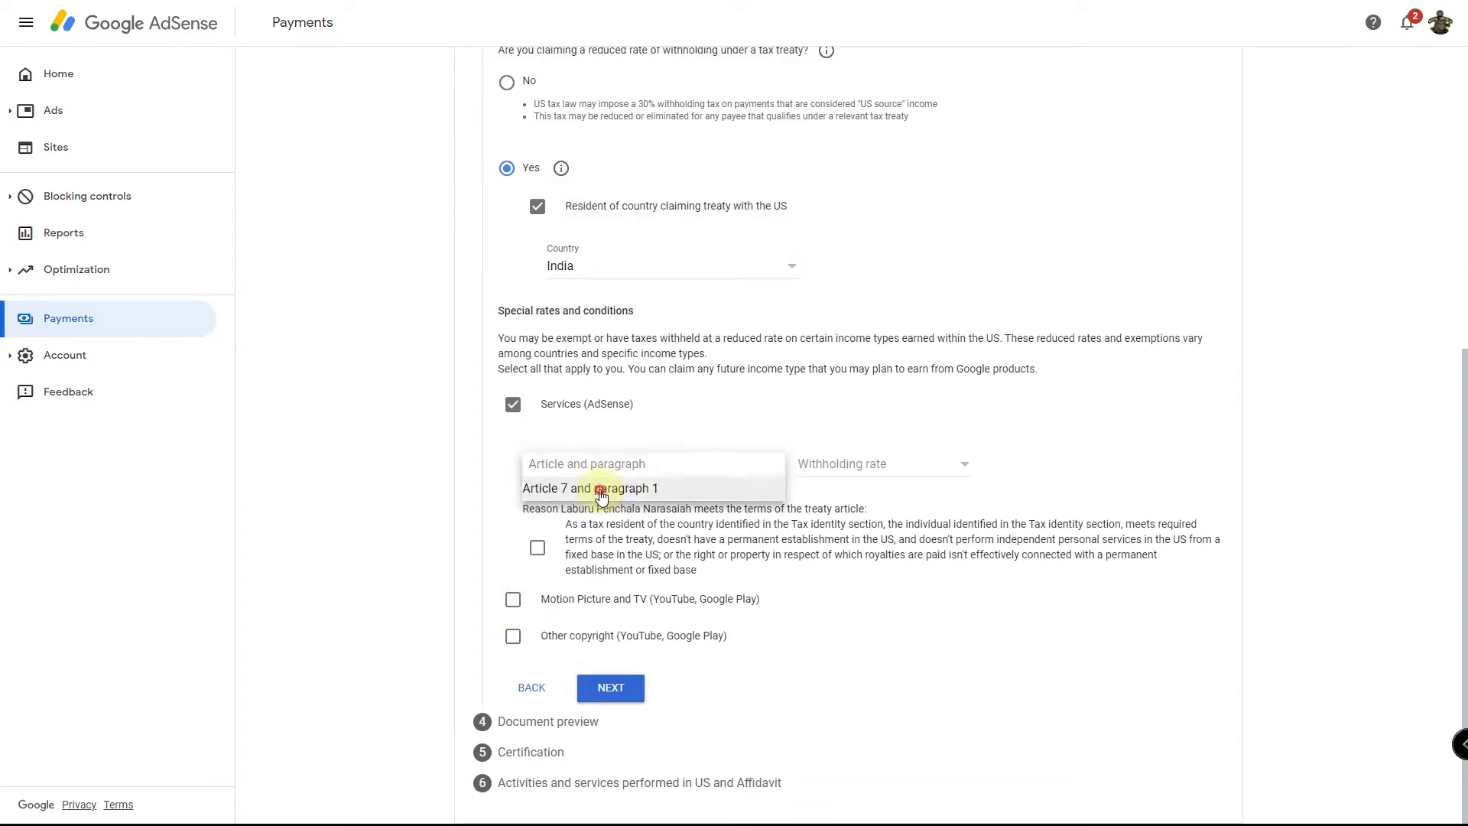
pyautogui.click(847, 468)
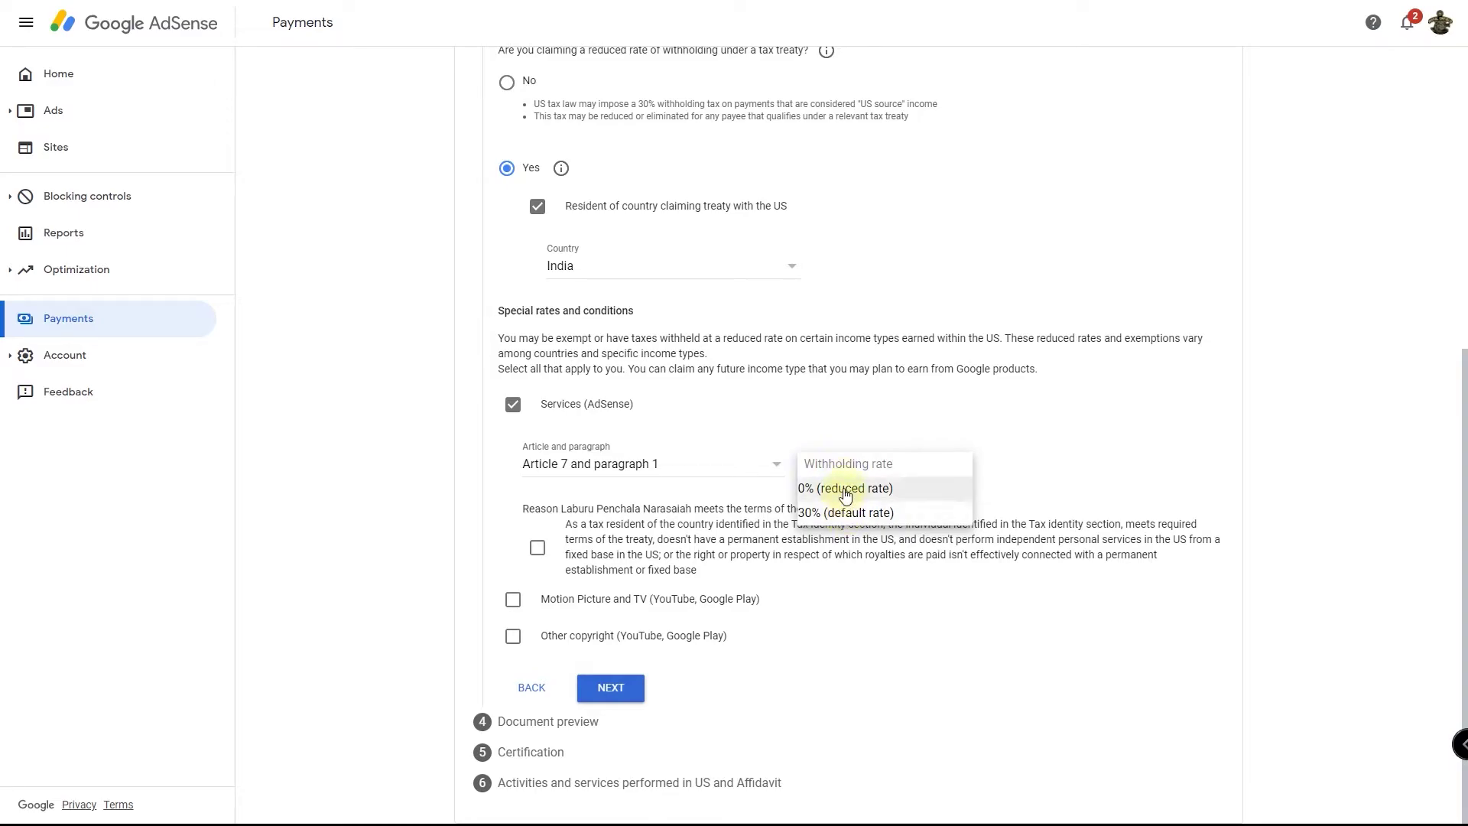
pyautogui.click(842, 489)
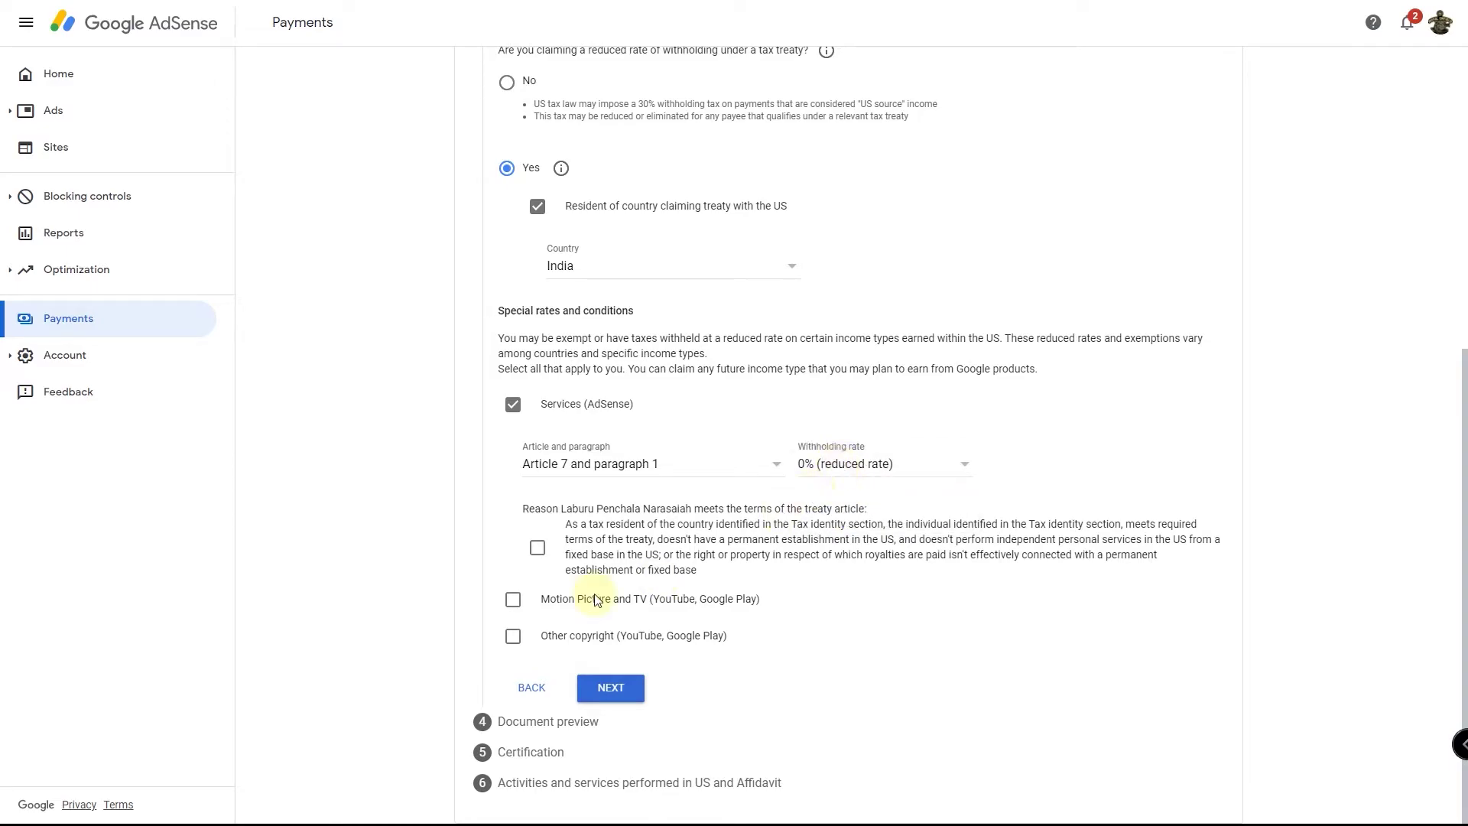
# Claim Motion Picture and TV income under Article 12 and paragraph 2A II with the 15% (reduced rate) withholding rate
pyautogui.click(513, 599)
pyautogui.scroll(-2, 622, 603)
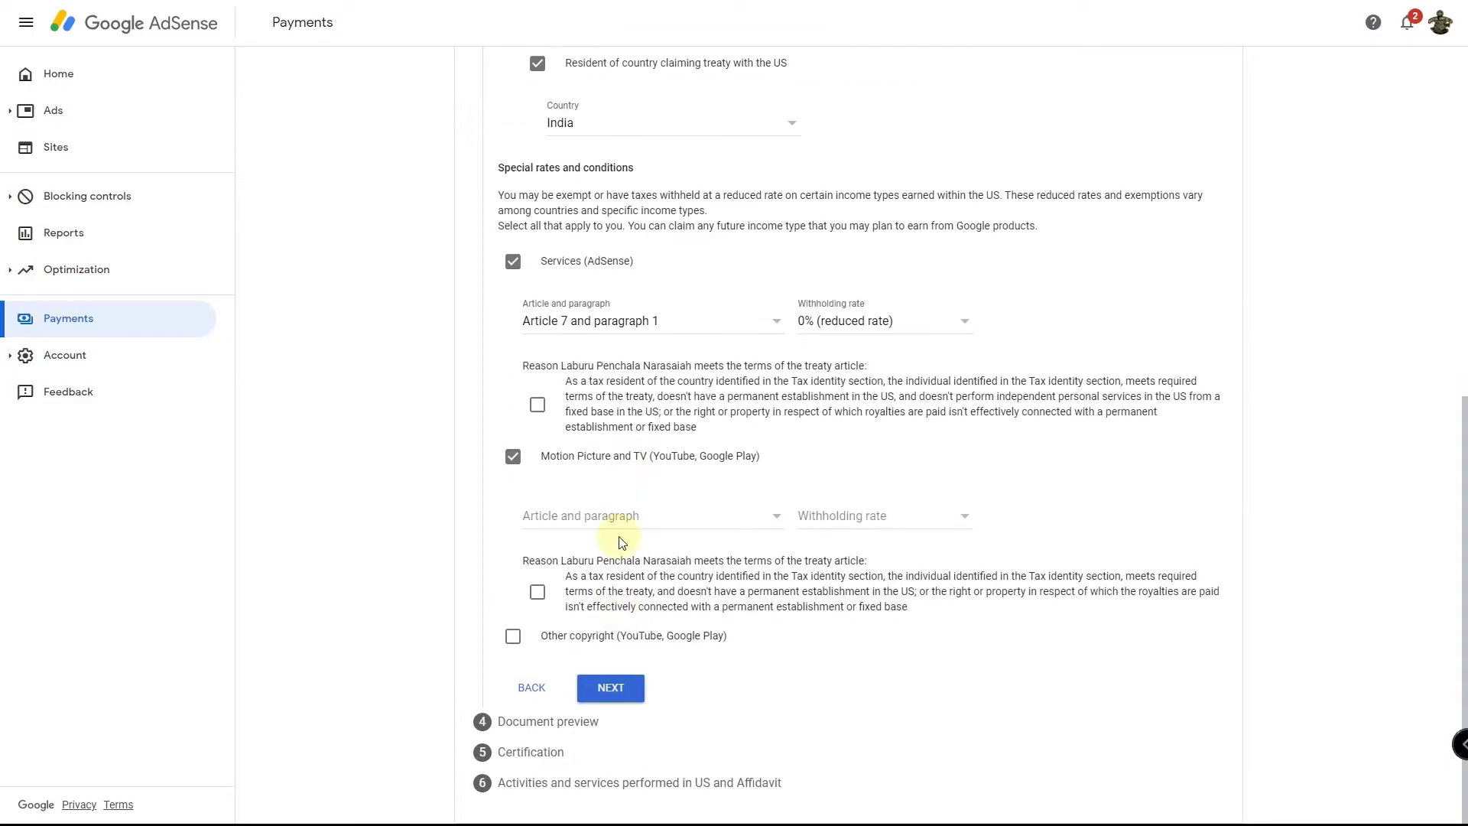
pyautogui.click(627, 516)
pyautogui.click(692, 540)
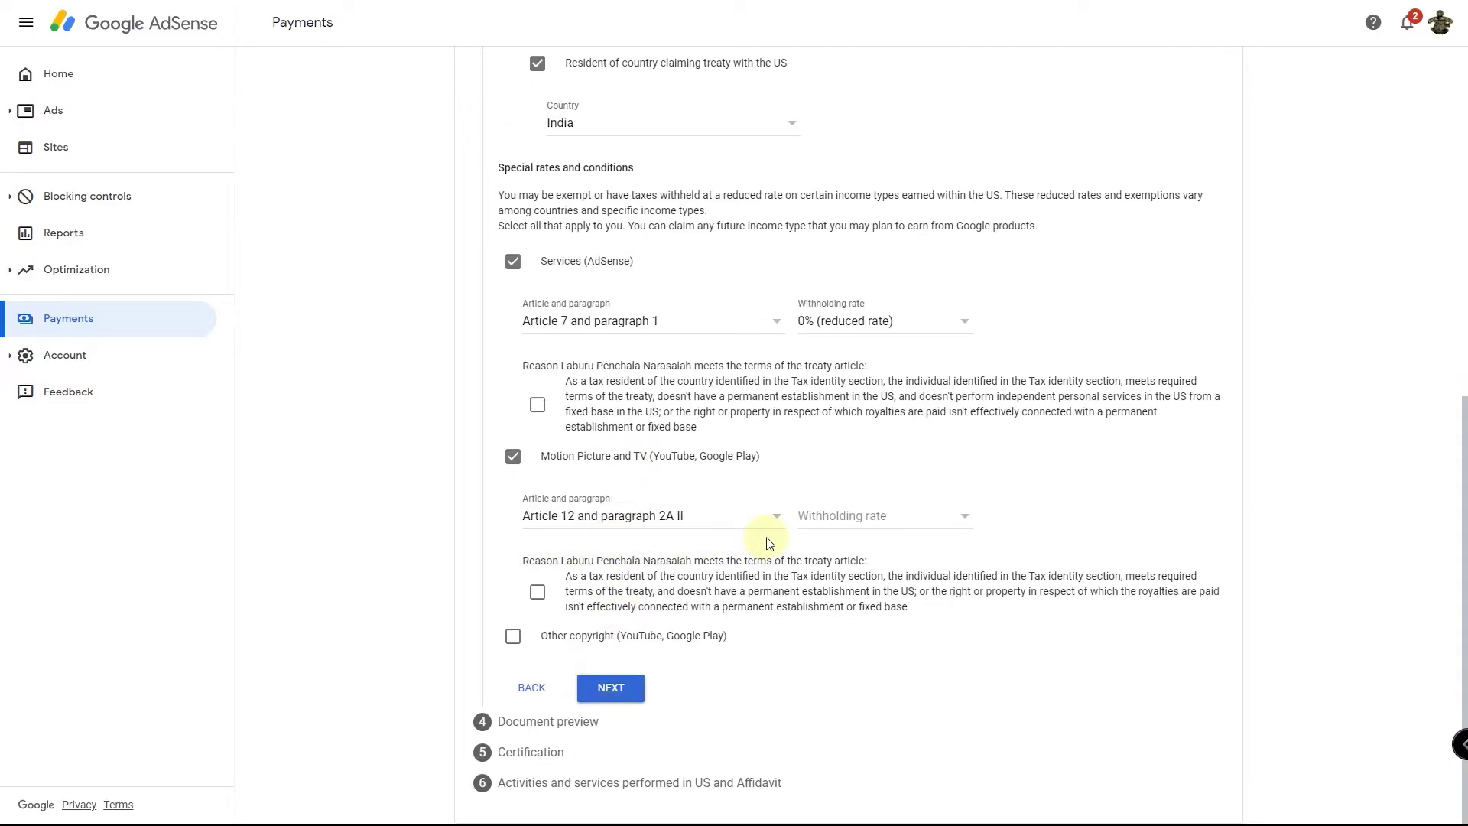
pyautogui.click(815, 528)
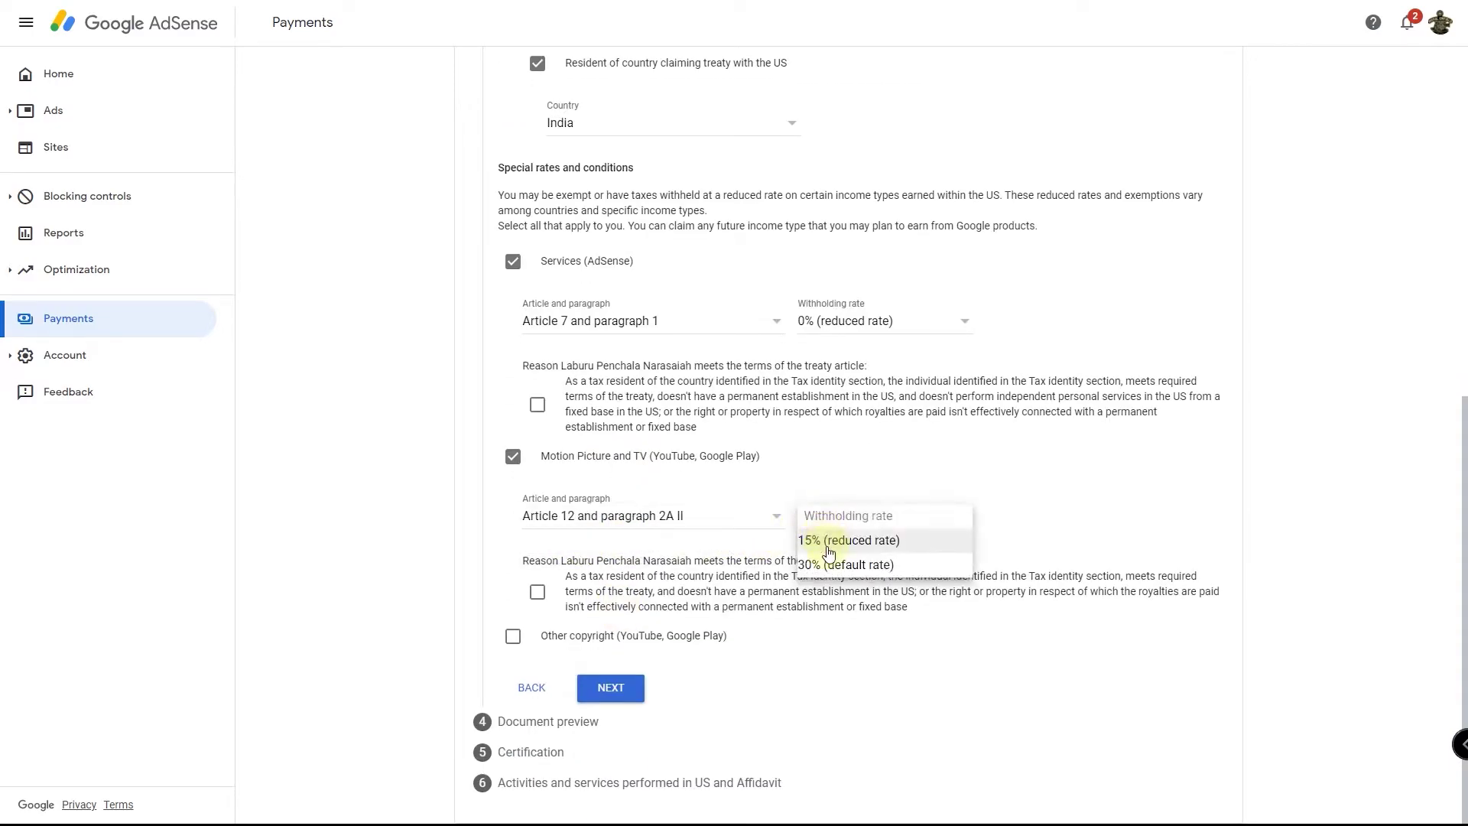
pyautogui.click(827, 541)
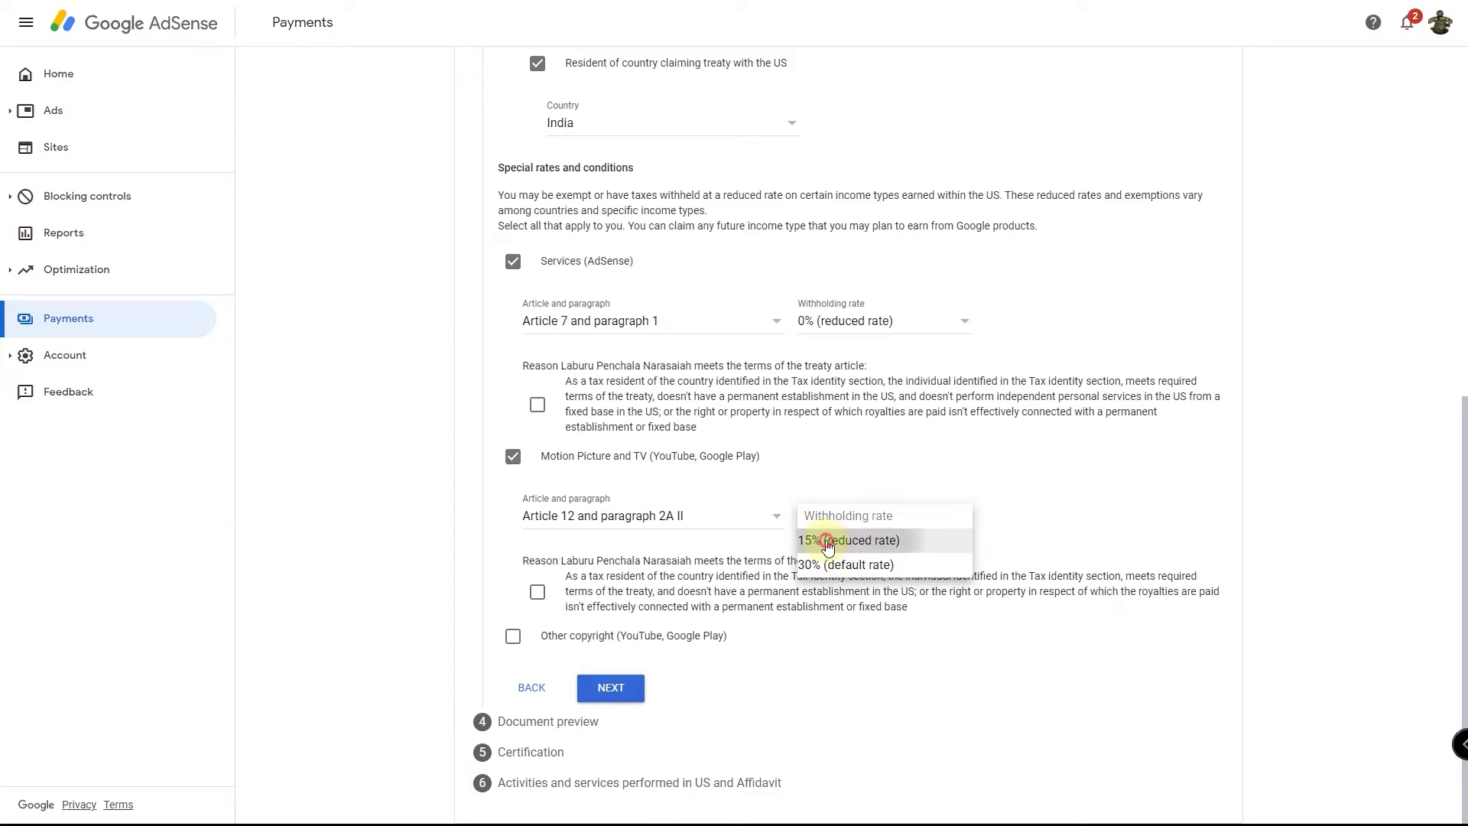
# Claim Other copyright income under Article 12 and paragraph 2A II with the 15% (reduced rate) withholding rate
pyautogui.click(513, 640)
pyautogui.scroll(-2, 564, 589)
pyautogui.click(564, 570)
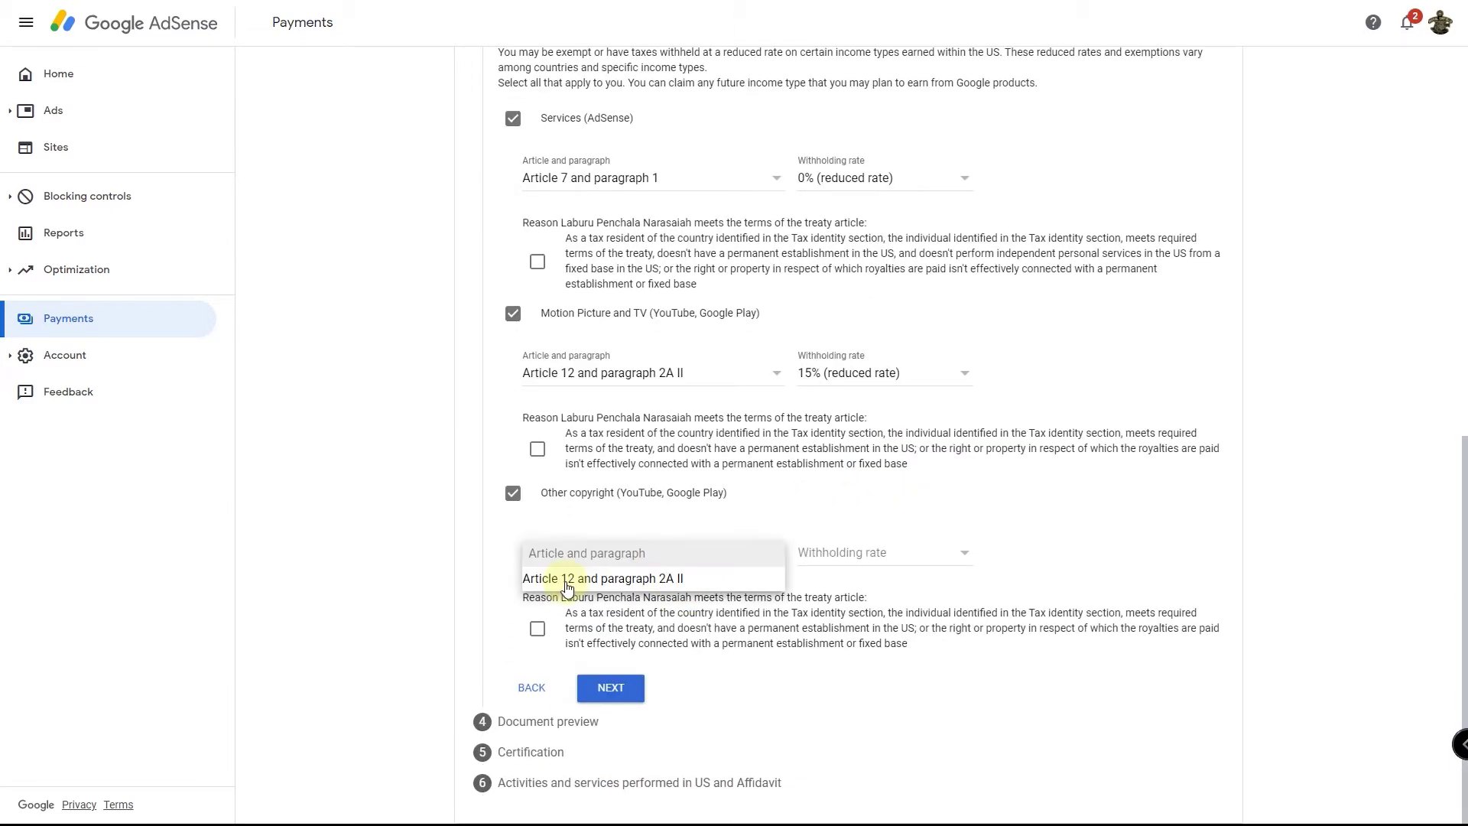
pyautogui.click(710, 585)
pyautogui.click(844, 552)
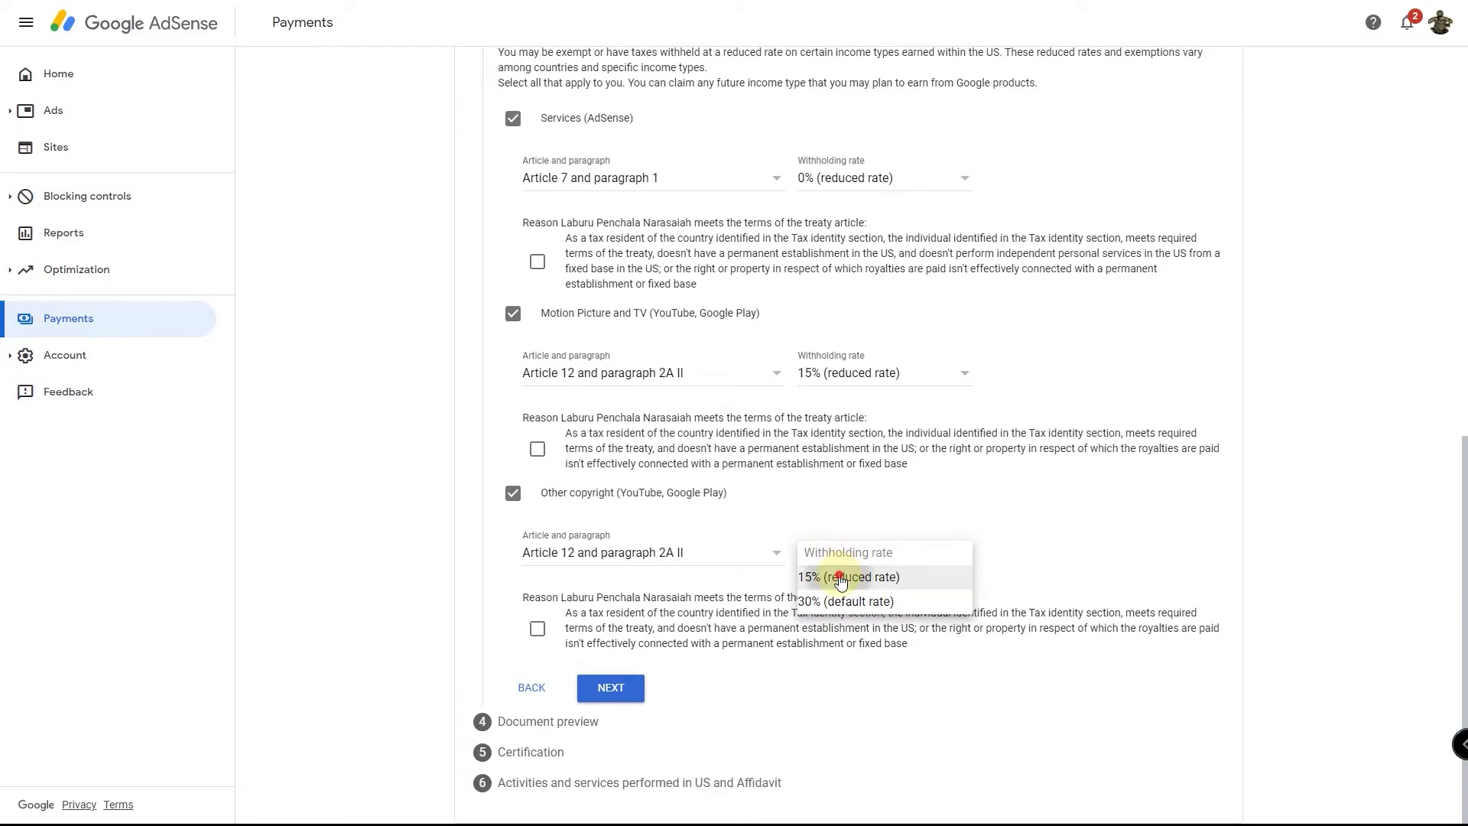
pyautogui.click(841, 580)
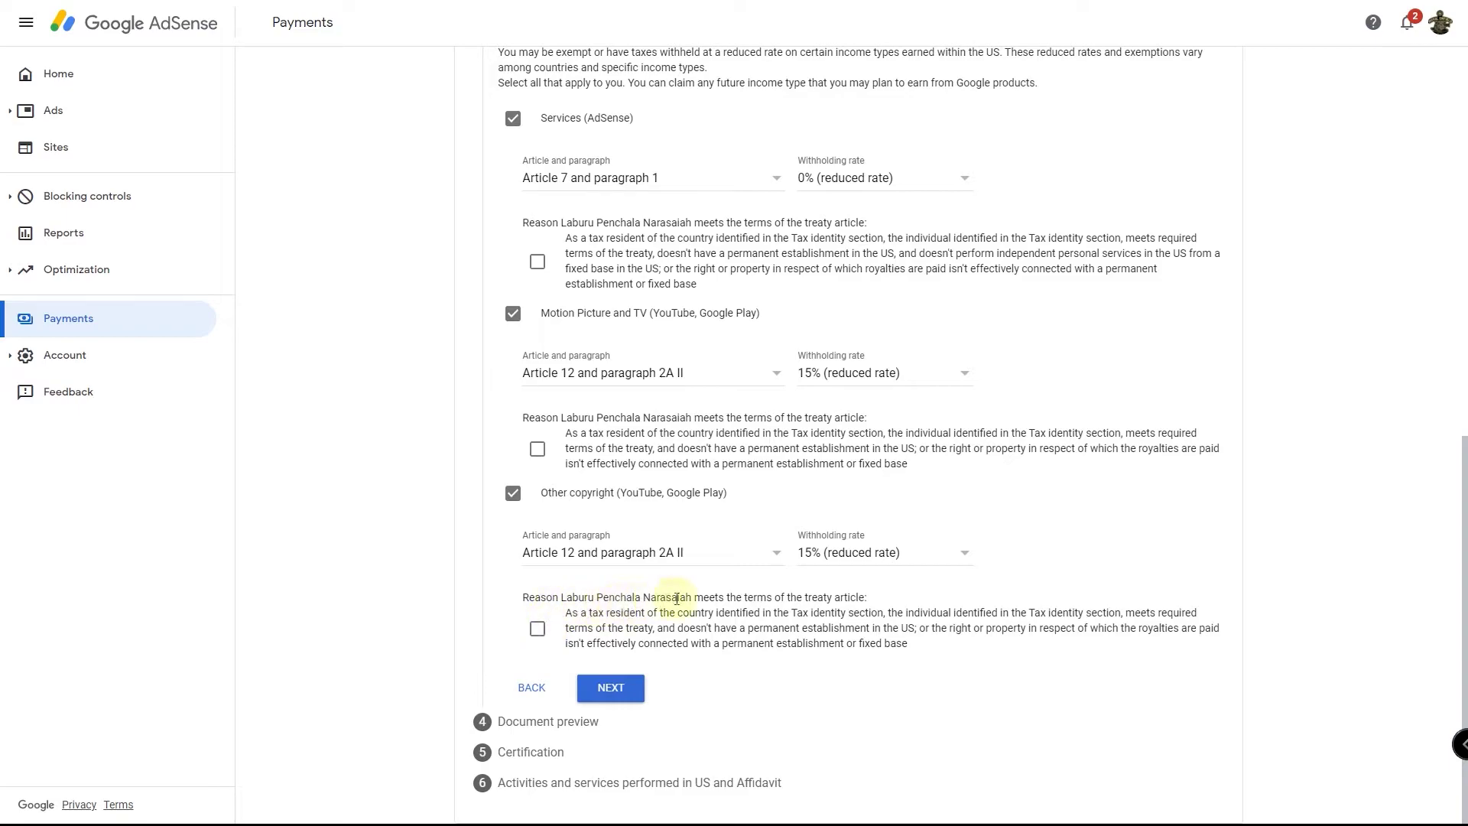
# Certify that the treaty article terms are met for all three income types and continue to Document preview
pyautogui.click(537, 630)
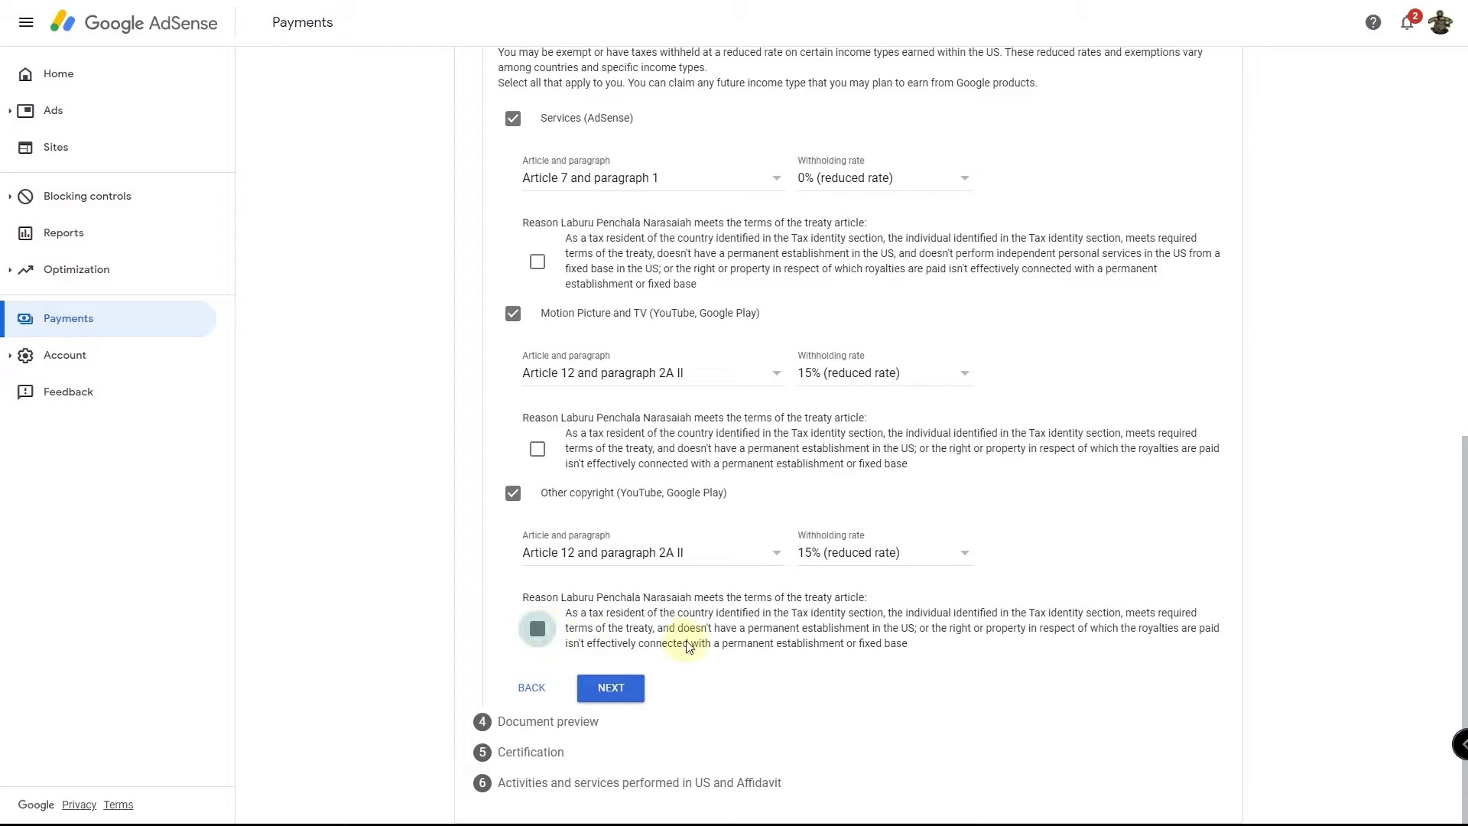
pyautogui.click(609, 692)
pyautogui.click(538, 261)
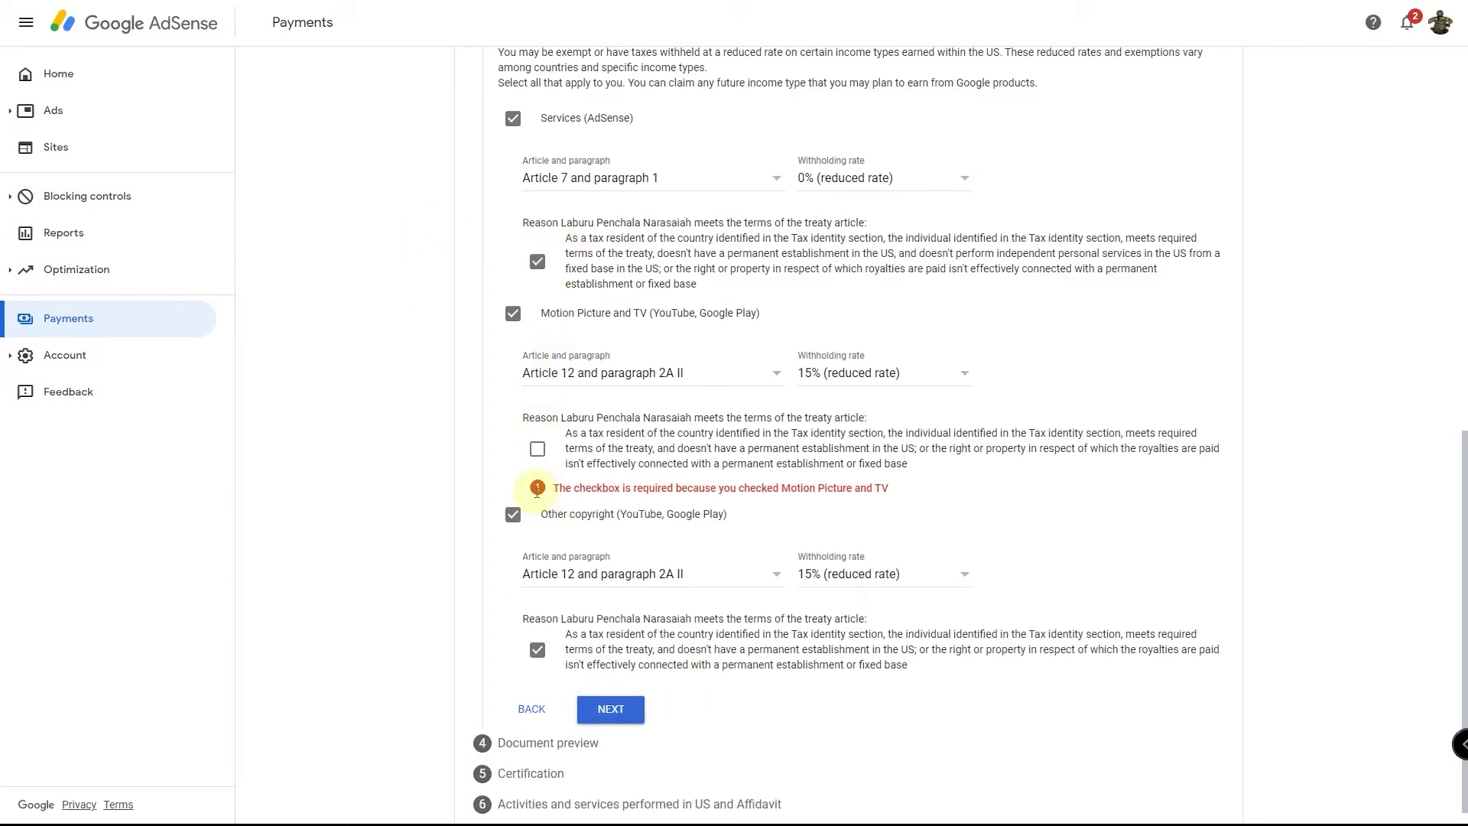
pyautogui.click(537, 449)
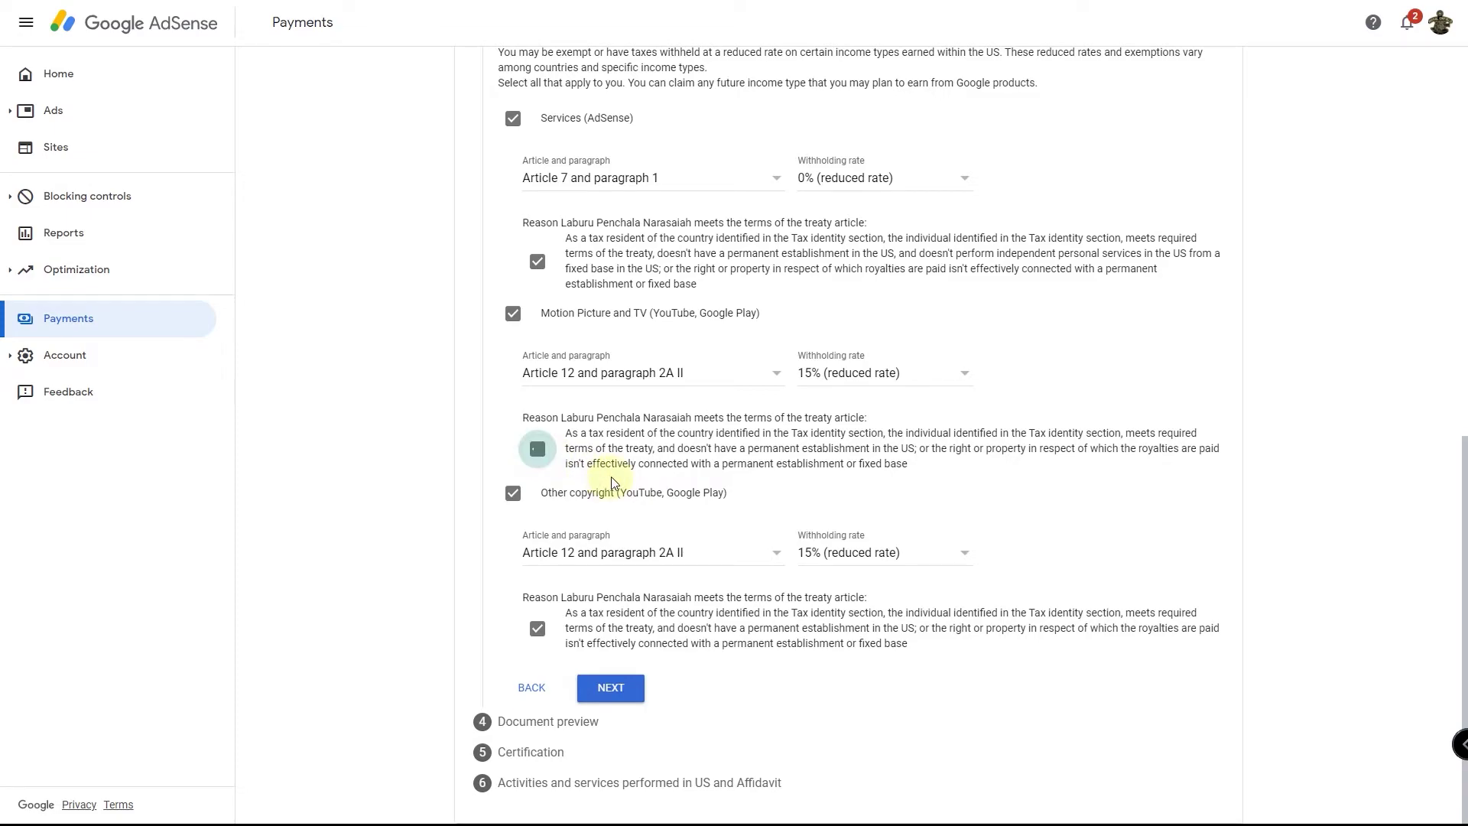
pyautogui.click(610, 688)
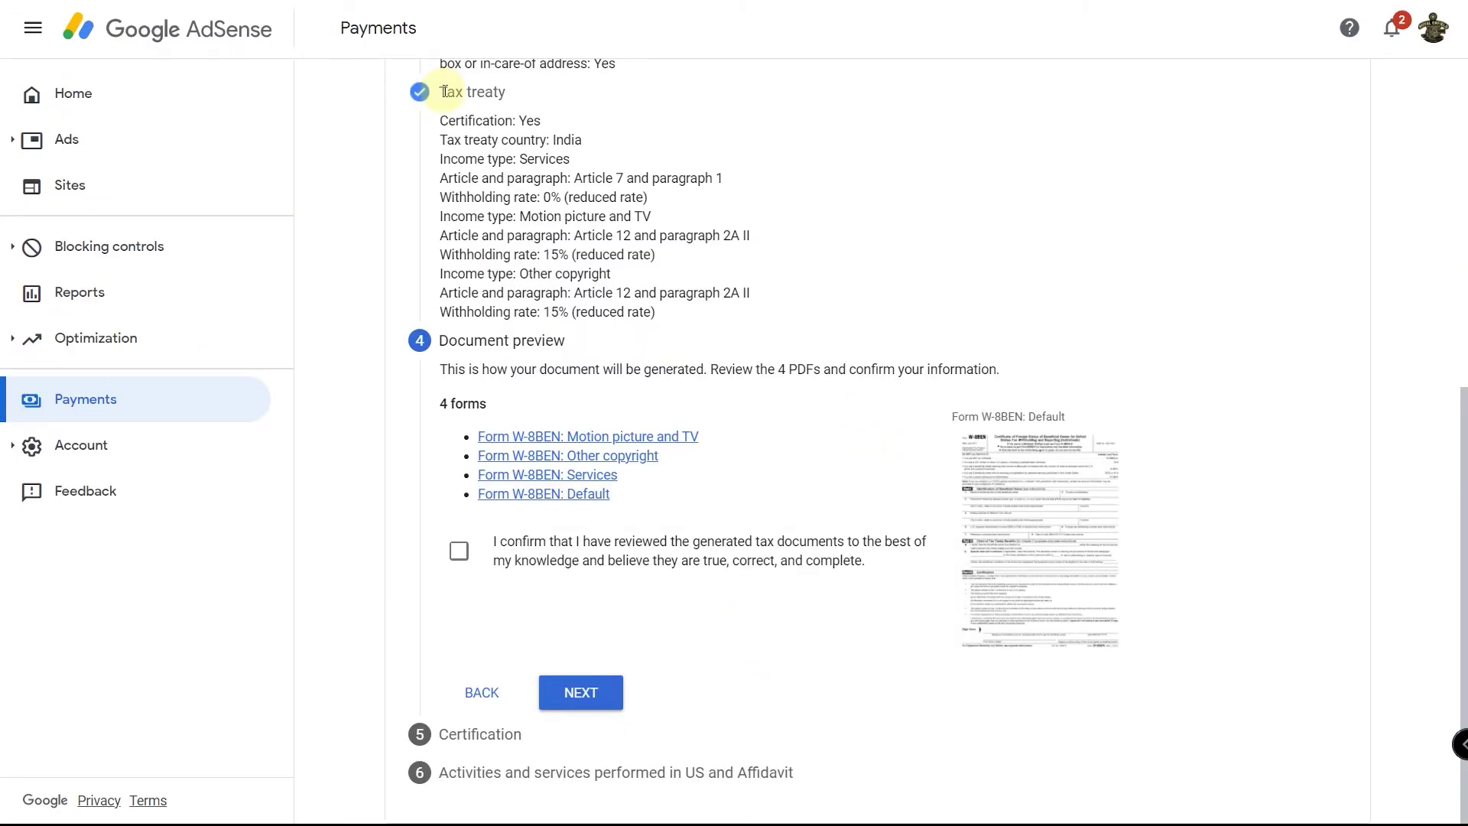
# Review the tax treaty summary and Motion picture and TV form, confirm the generated documents as reviewed, and continue to Certification
pyautogui.moveTo(438, 116); pyautogui.dragTo(663, 311)
pyautogui.click(665, 309)
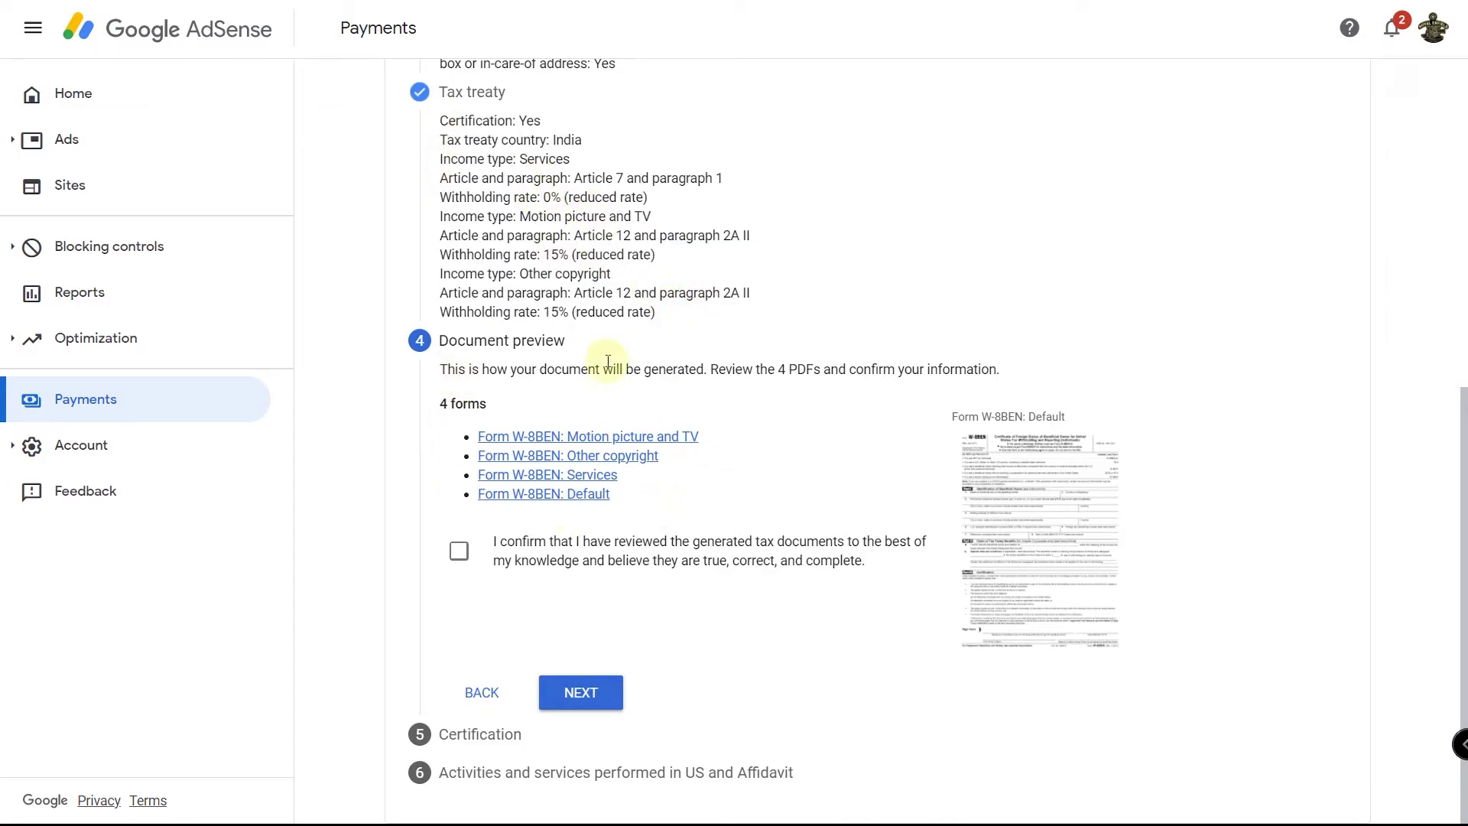
pyautogui.click(581, 443)
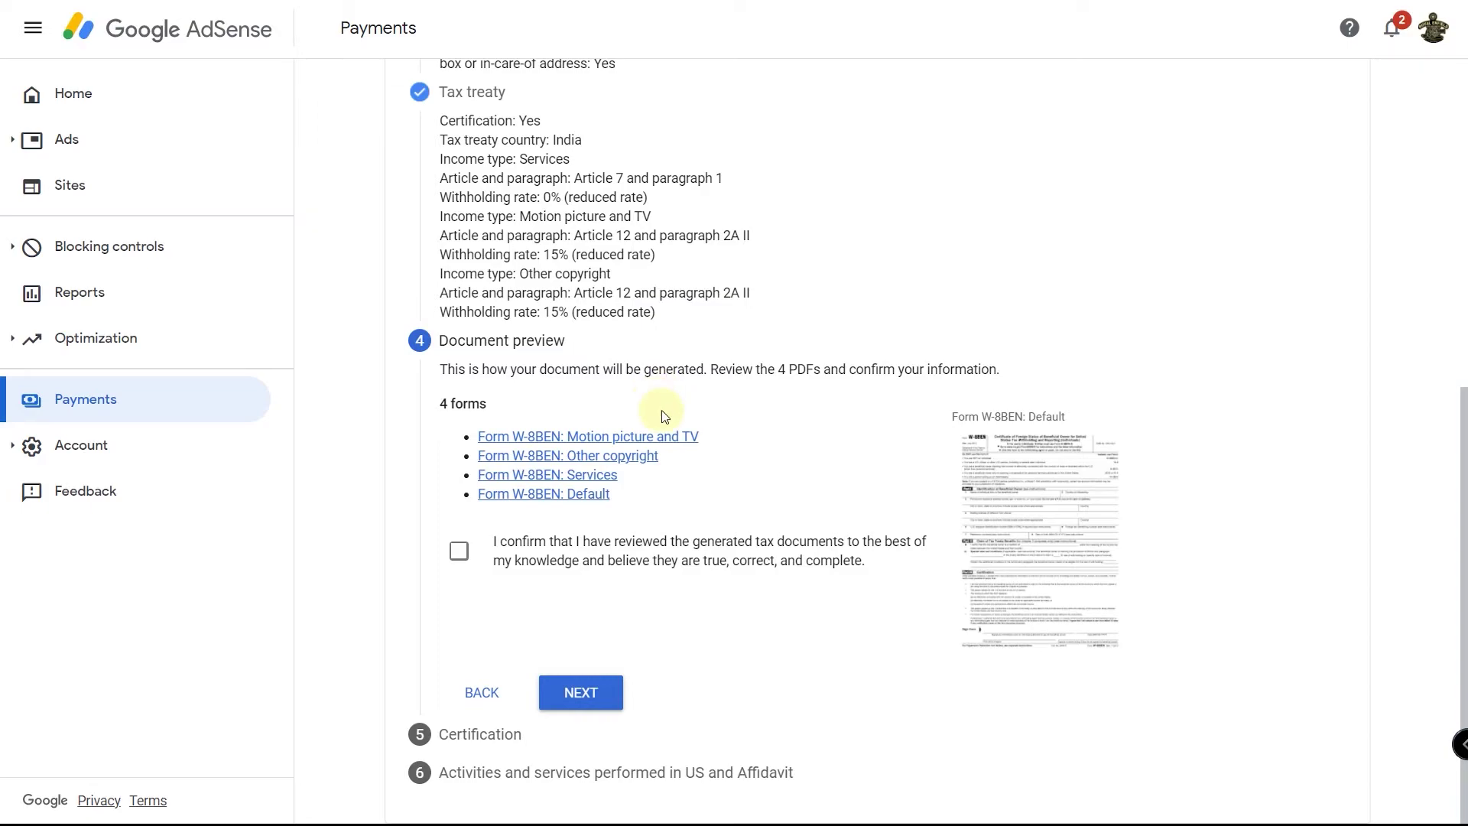
pyautogui.click(461, 556)
pyautogui.click(575, 692)
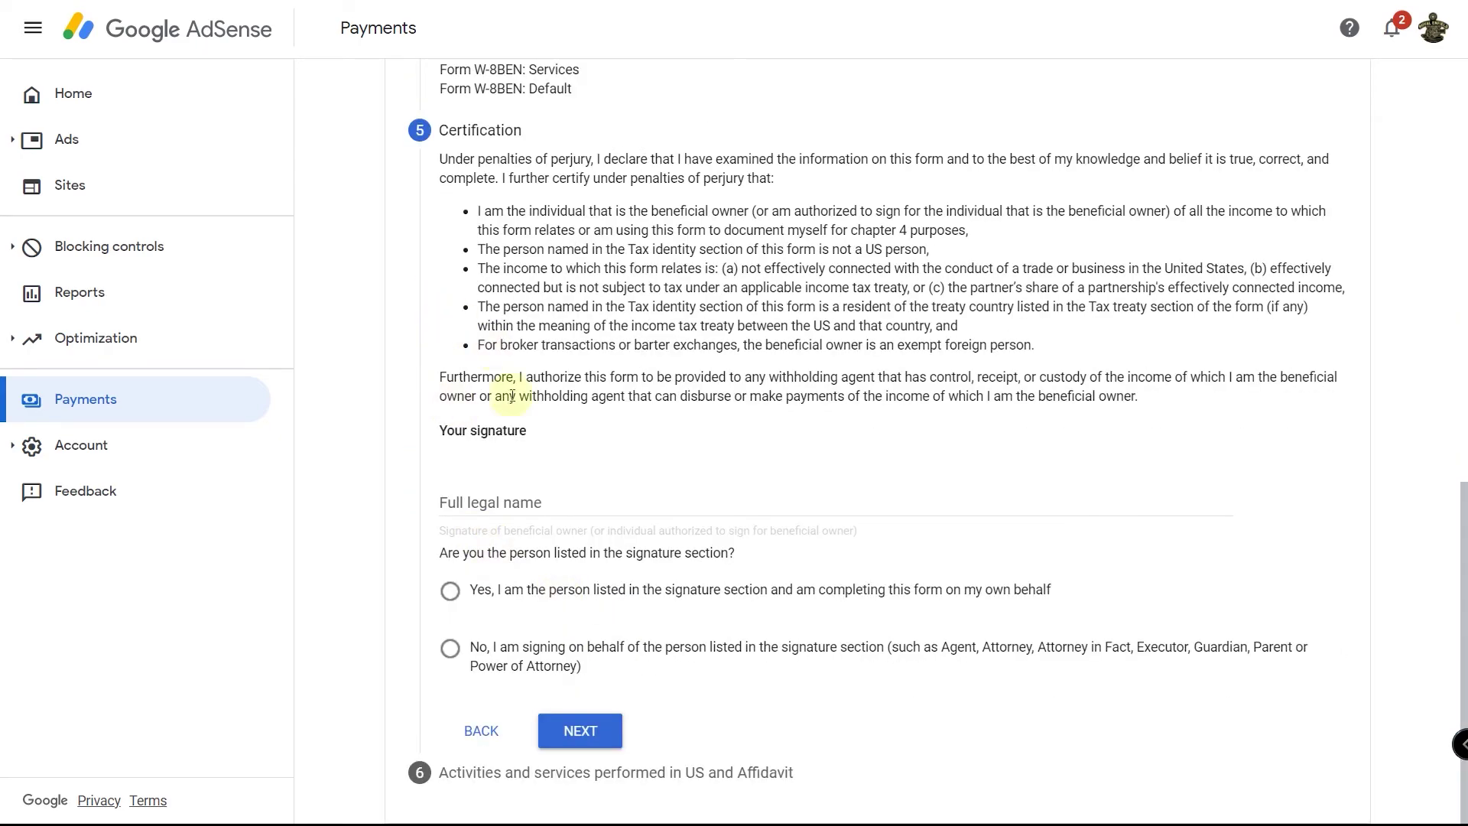
# Sign the certification with the full legal name, declare completing the form on one's own behalf, and continue to the final section
pyautogui.click(514, 502)
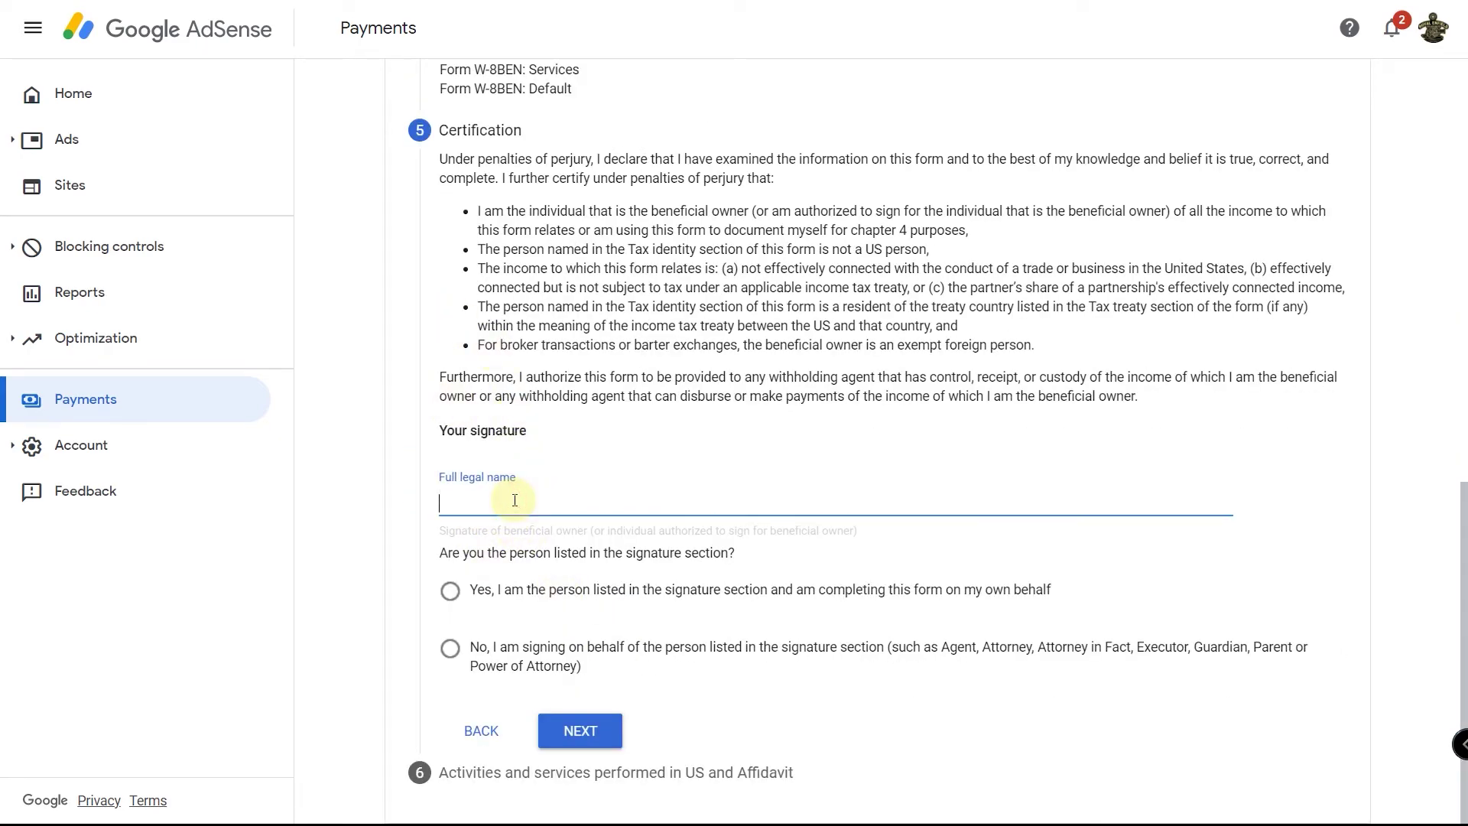
pyautogui.scroll(10, 848, 500)
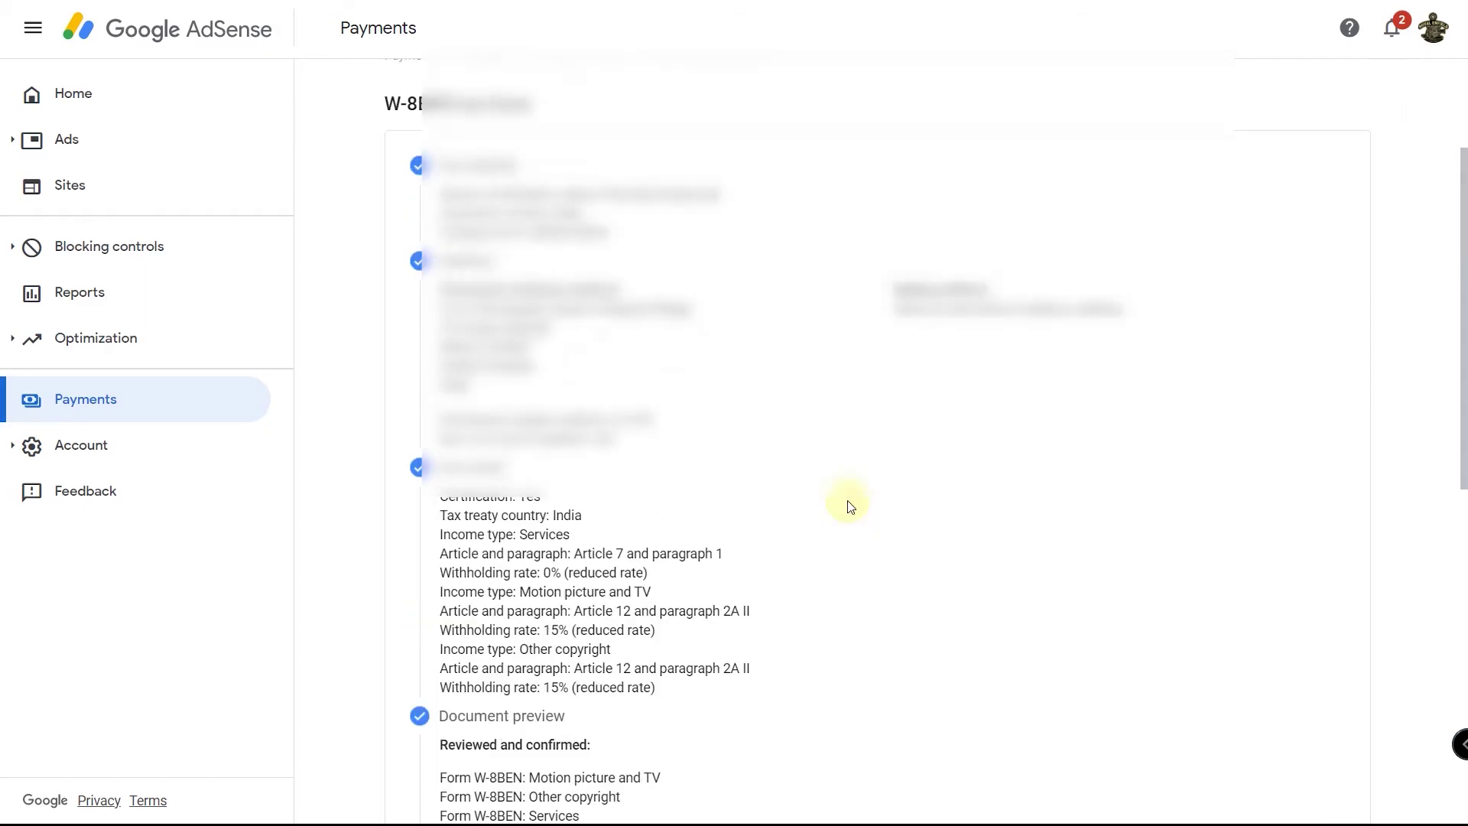
pyautogui.scroll(-4, 947, 661)
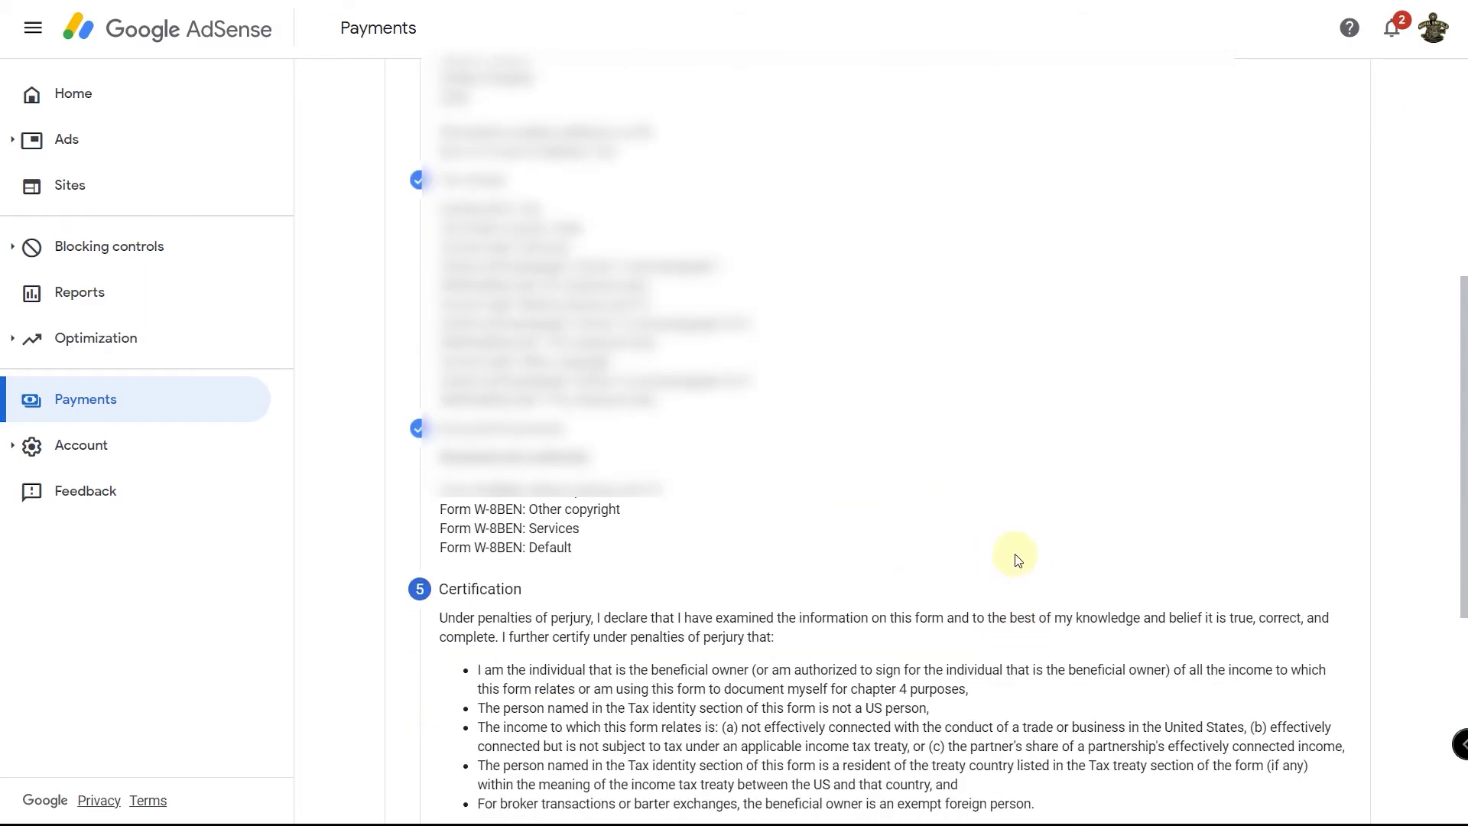
pyautogui.scroll(-6, 1015, 558)
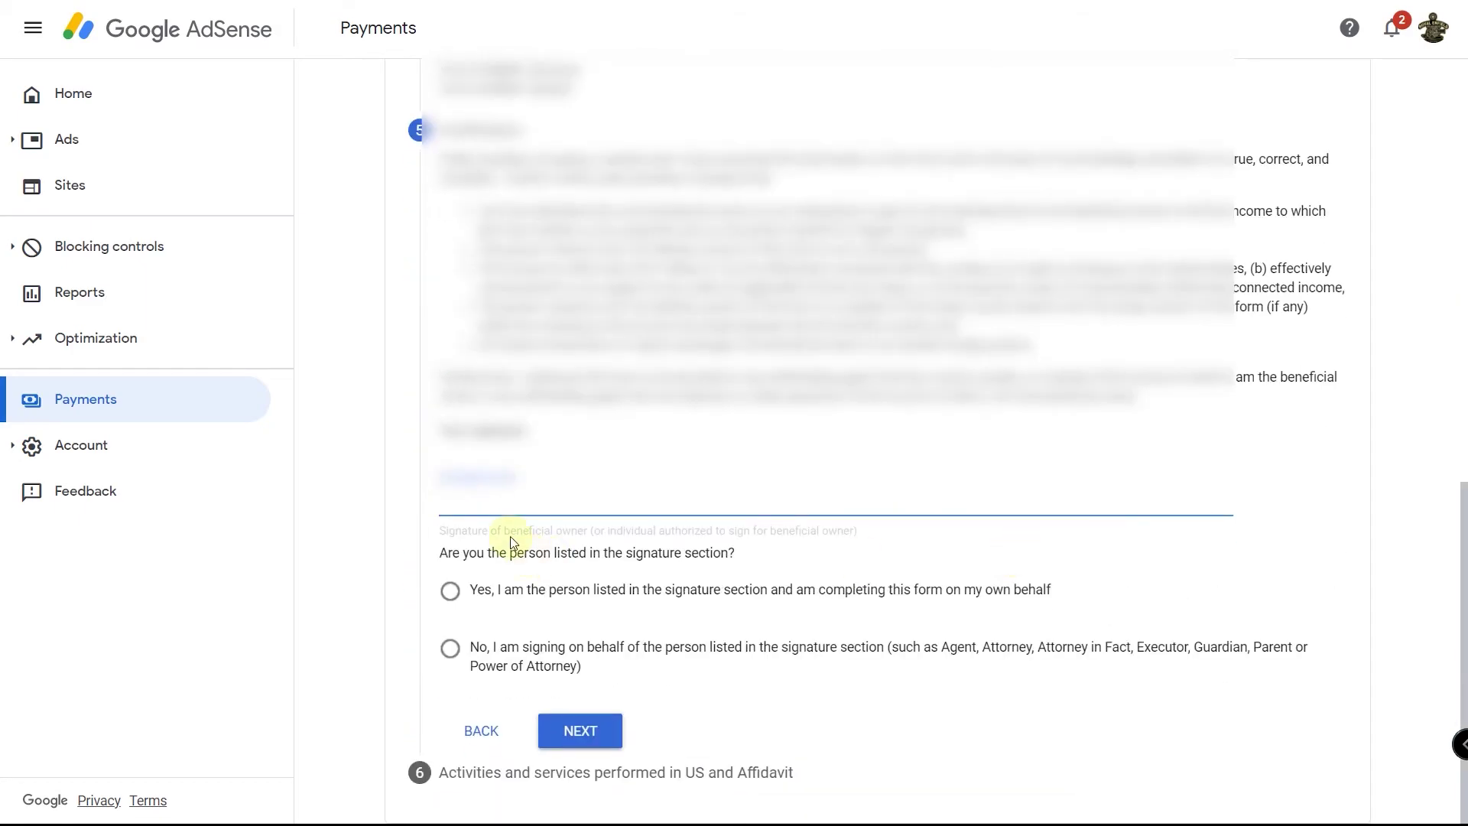
pyautogui.hotkey('ctrl', 'v')
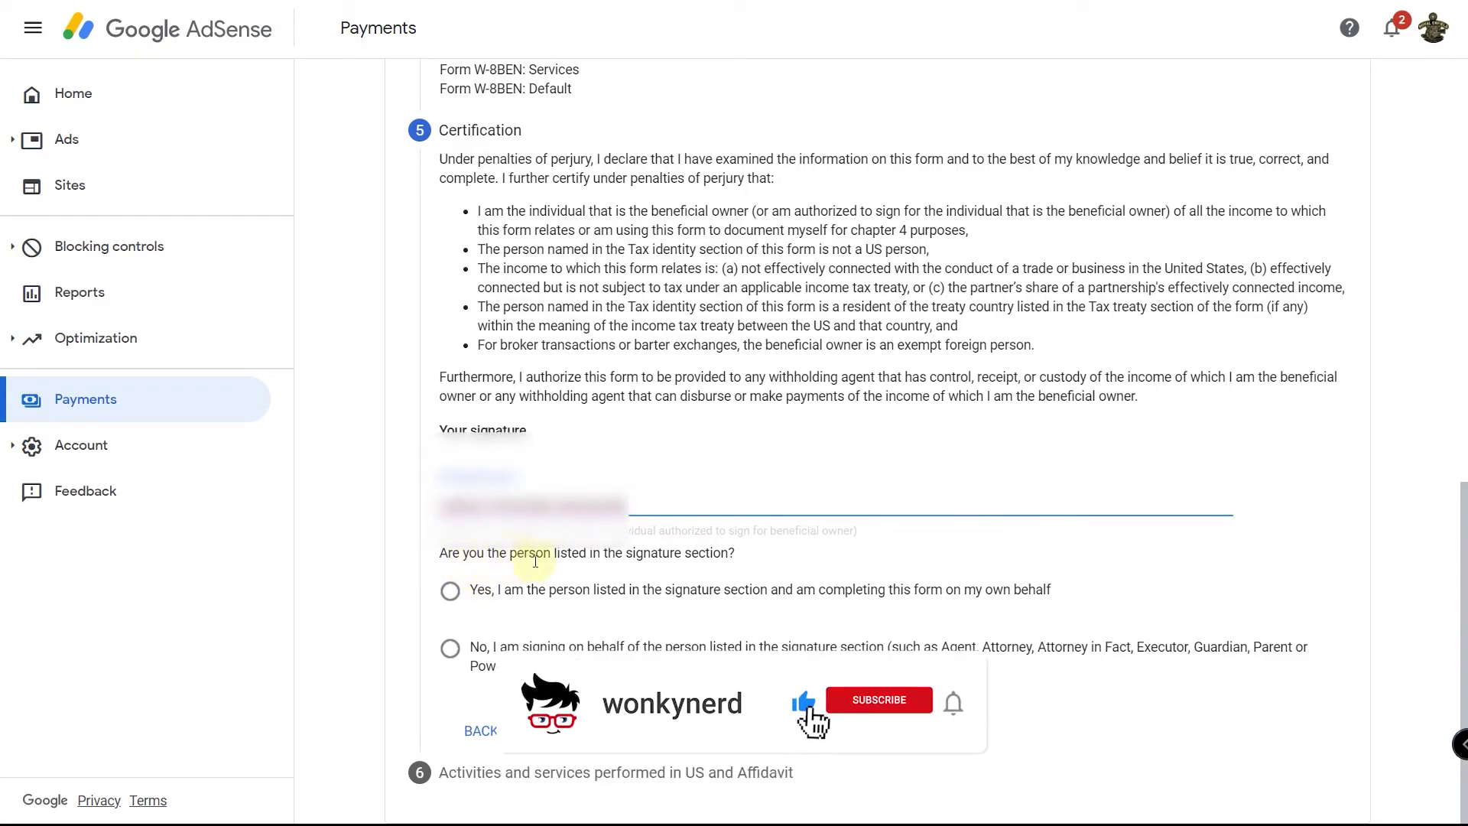
pyautogui.click(451, 594)
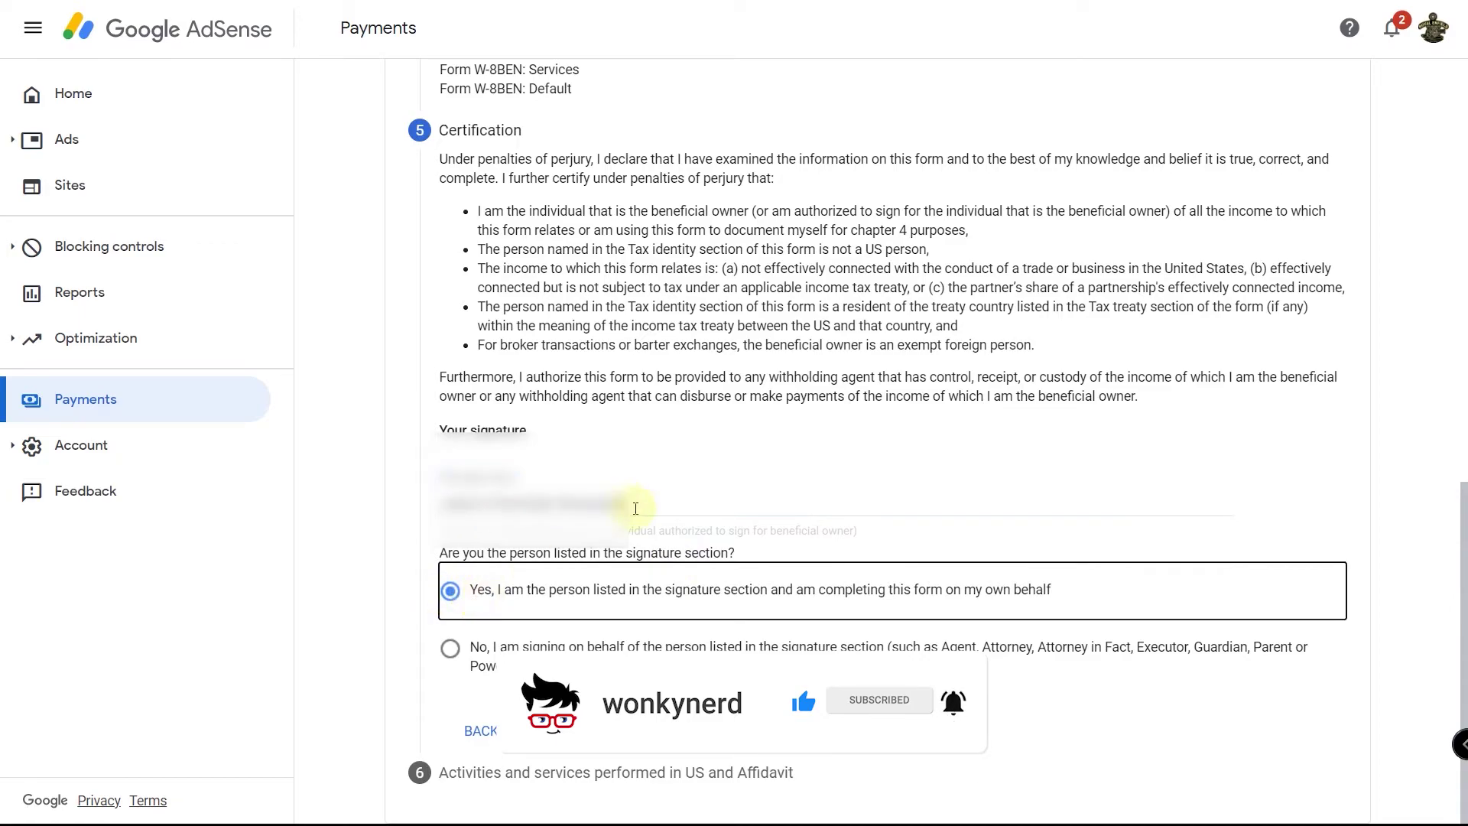
pyautogui.moveTo(629, 506); pyautogui.dragTo(452, 503)
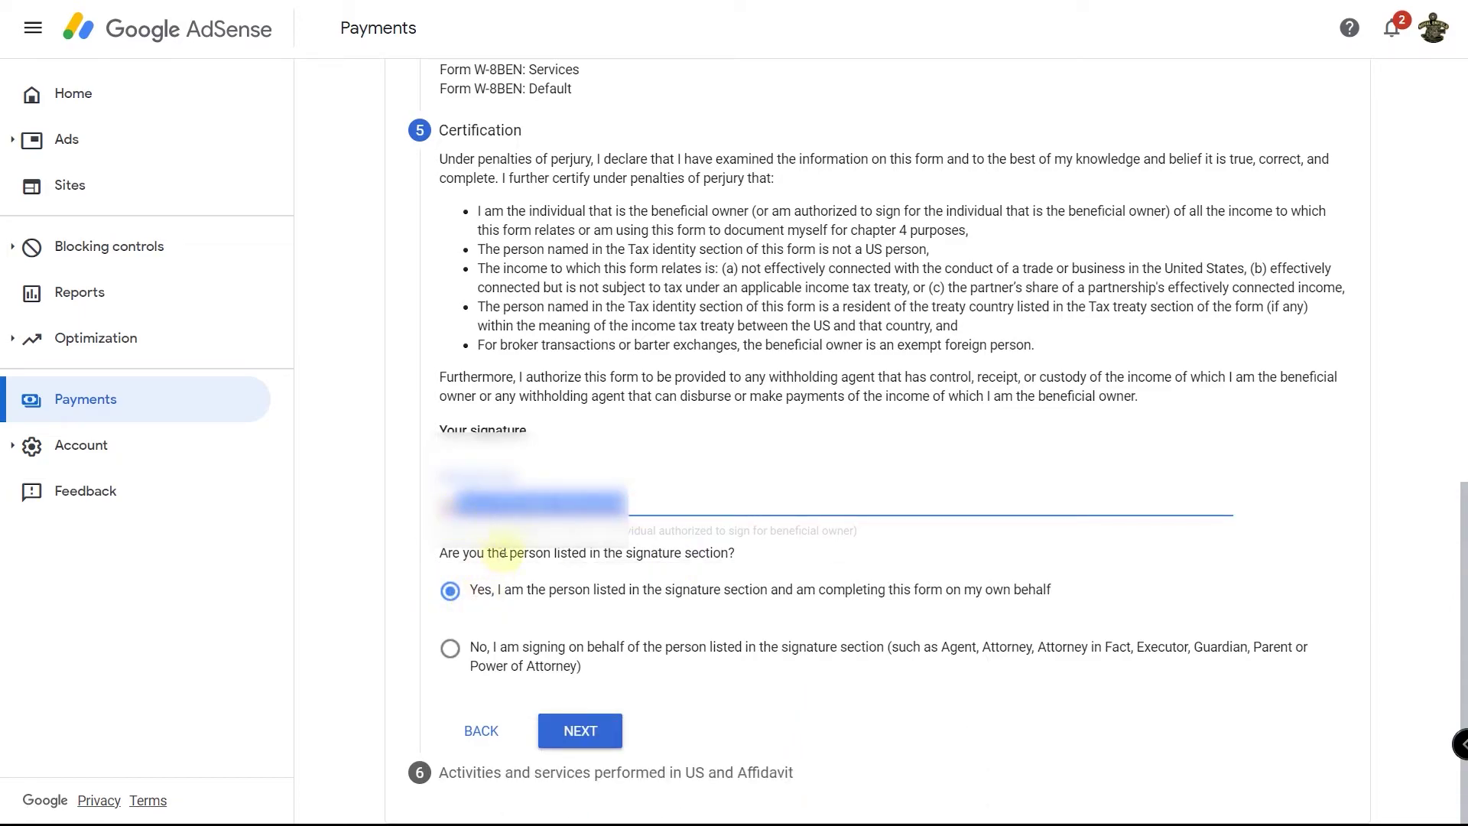
pyautogui.click(502, 551)
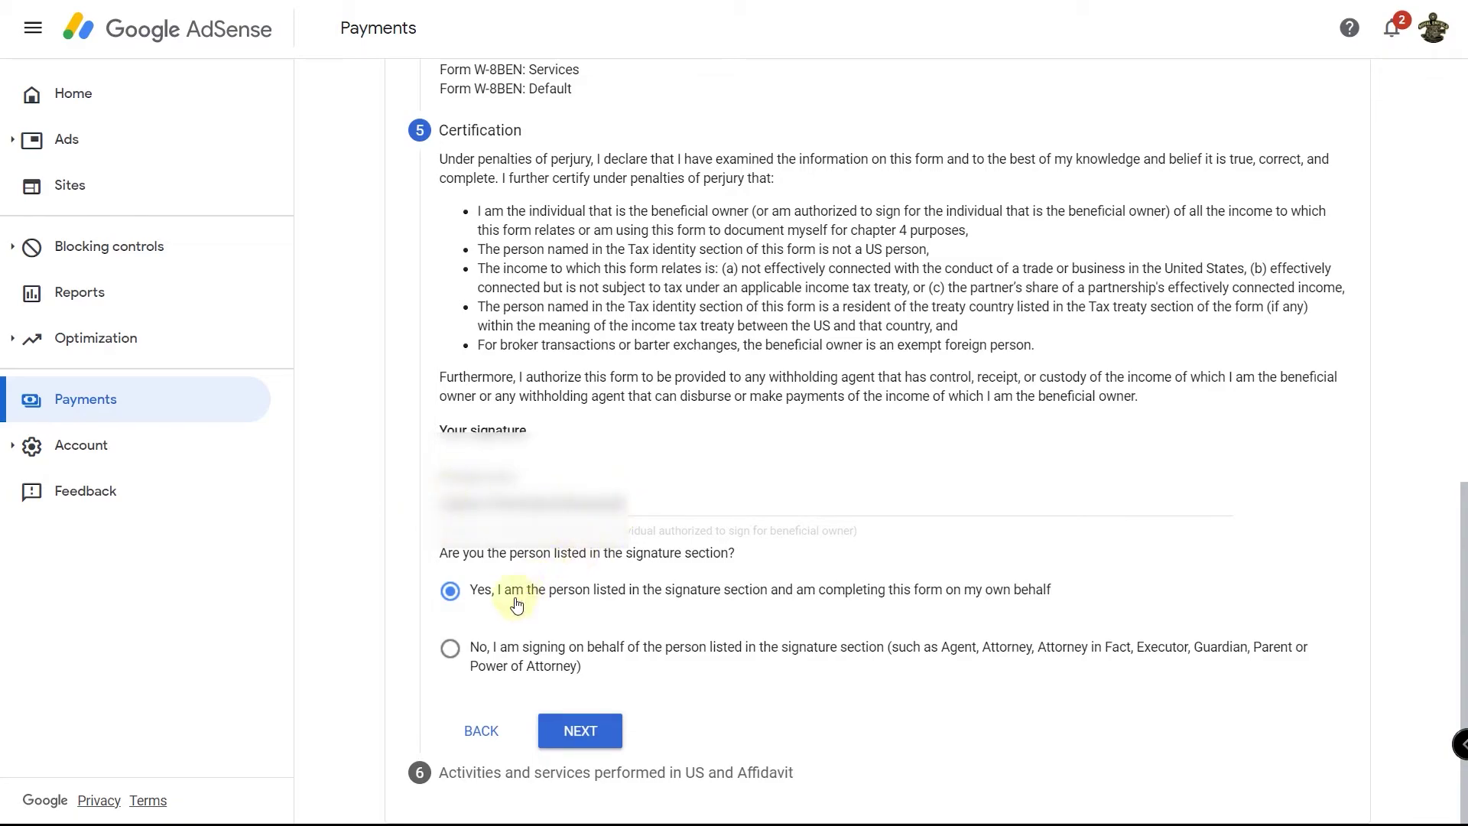
pyautogui.click(585, 735)
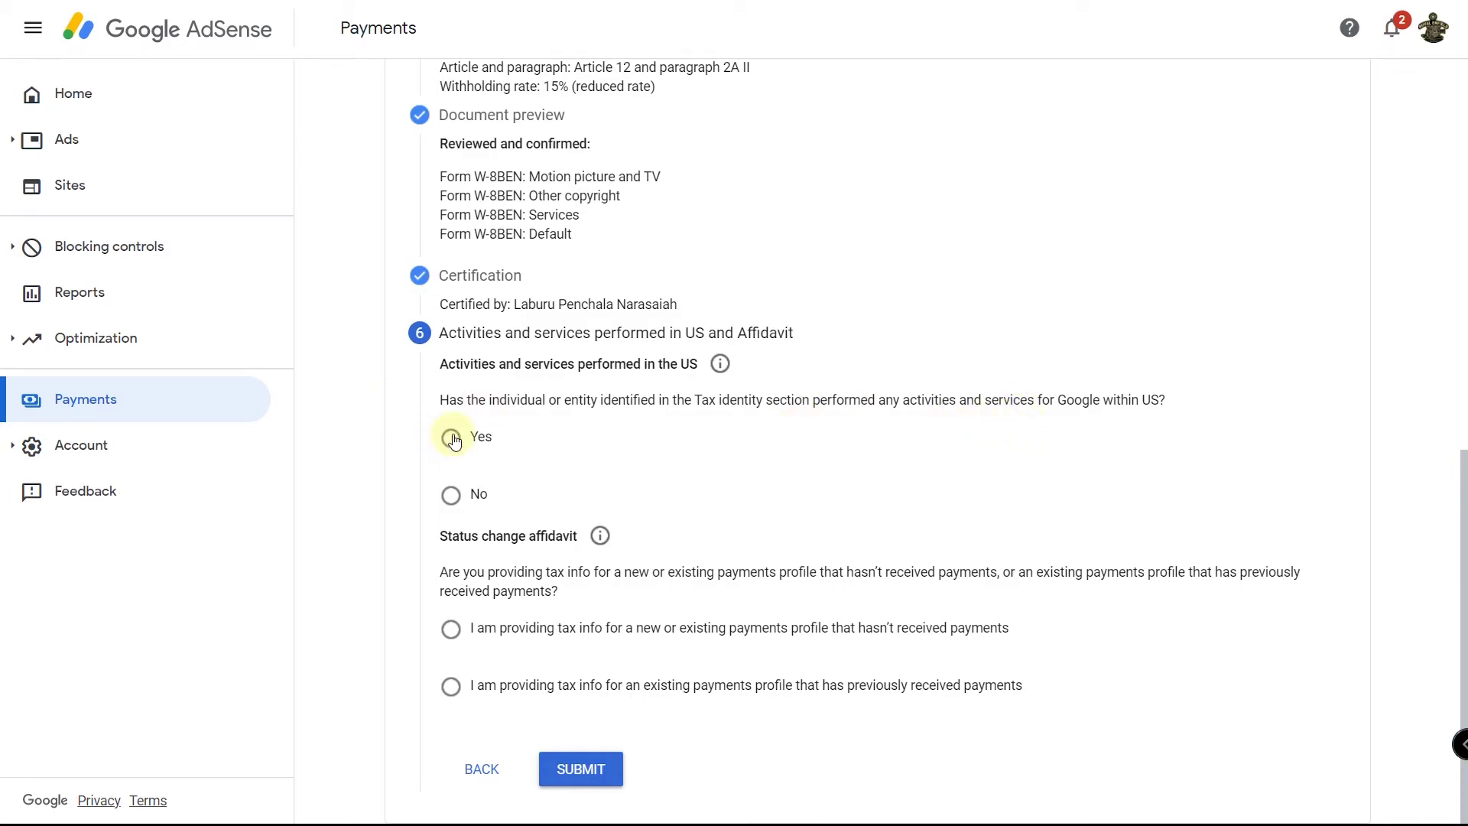
# Answer No to activities and services performed within the US and certify that services are performed solely outside the US
pyautogui.click(451, 495)
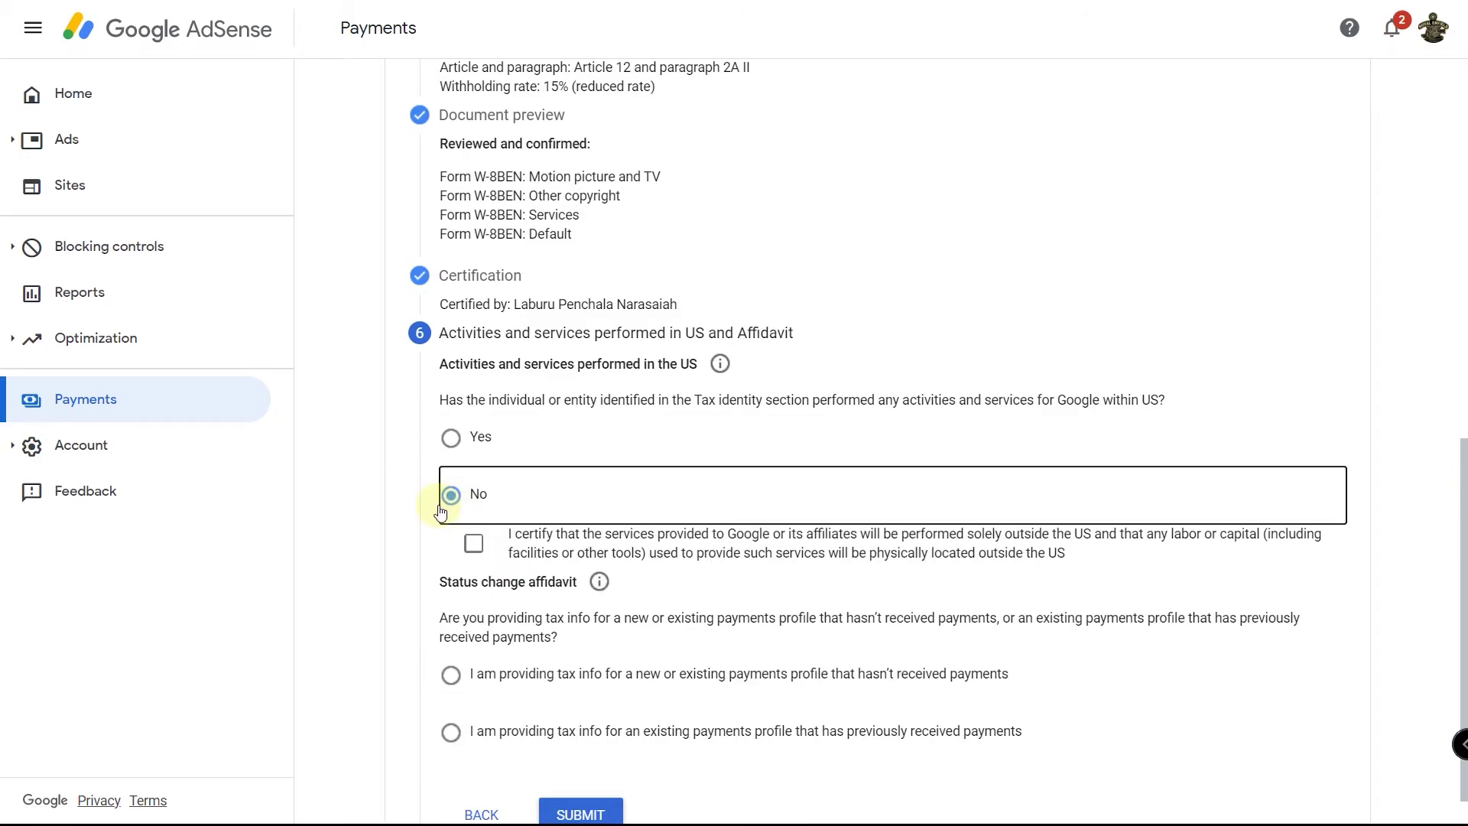
pyautogui.click(474, 545)
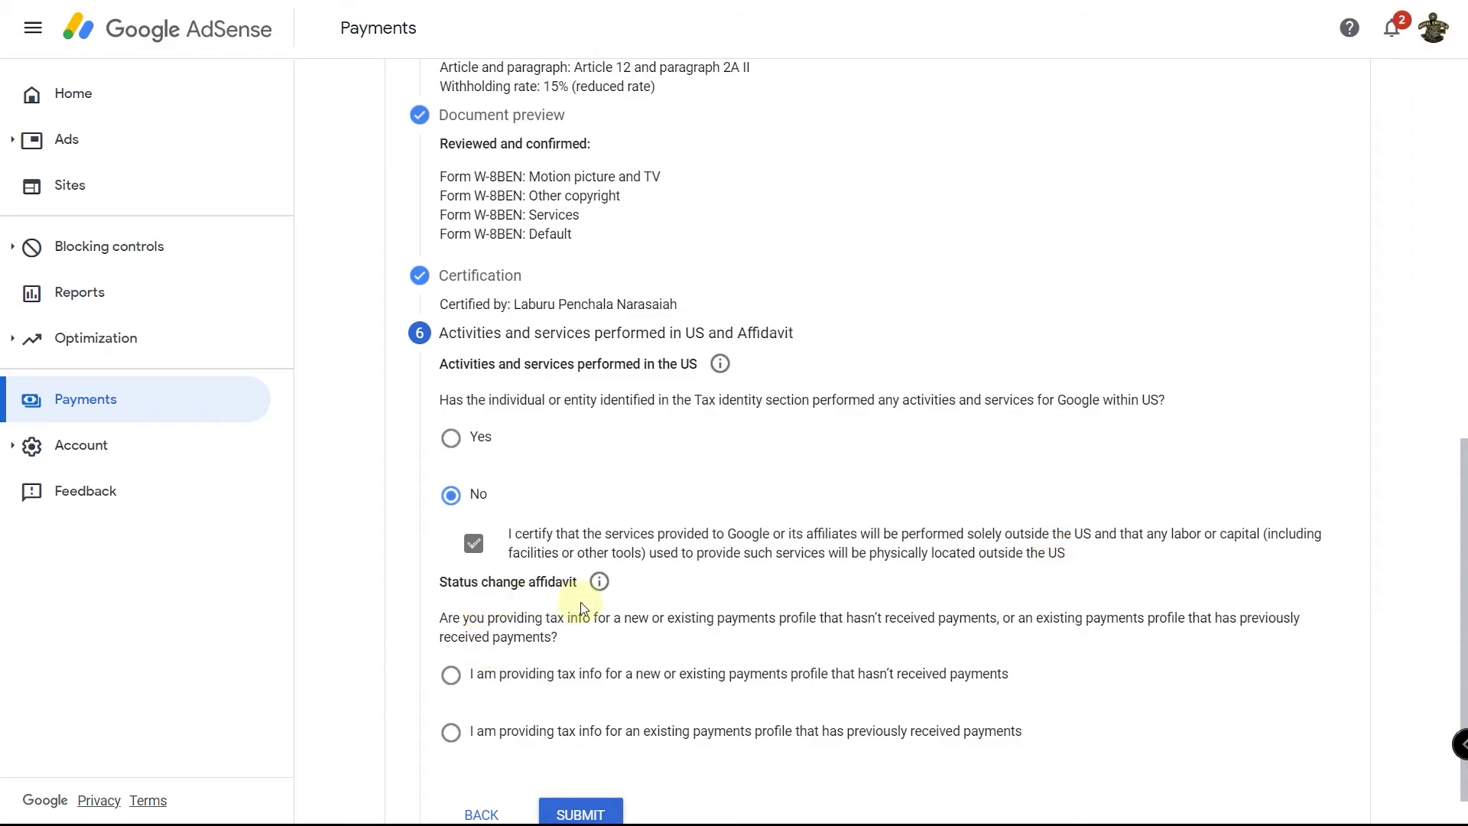
# Declare in the status change affidavit that the payments profile hasn't received payments, and submit the tax form
pyautogui.scroll(-1, 584, 623)
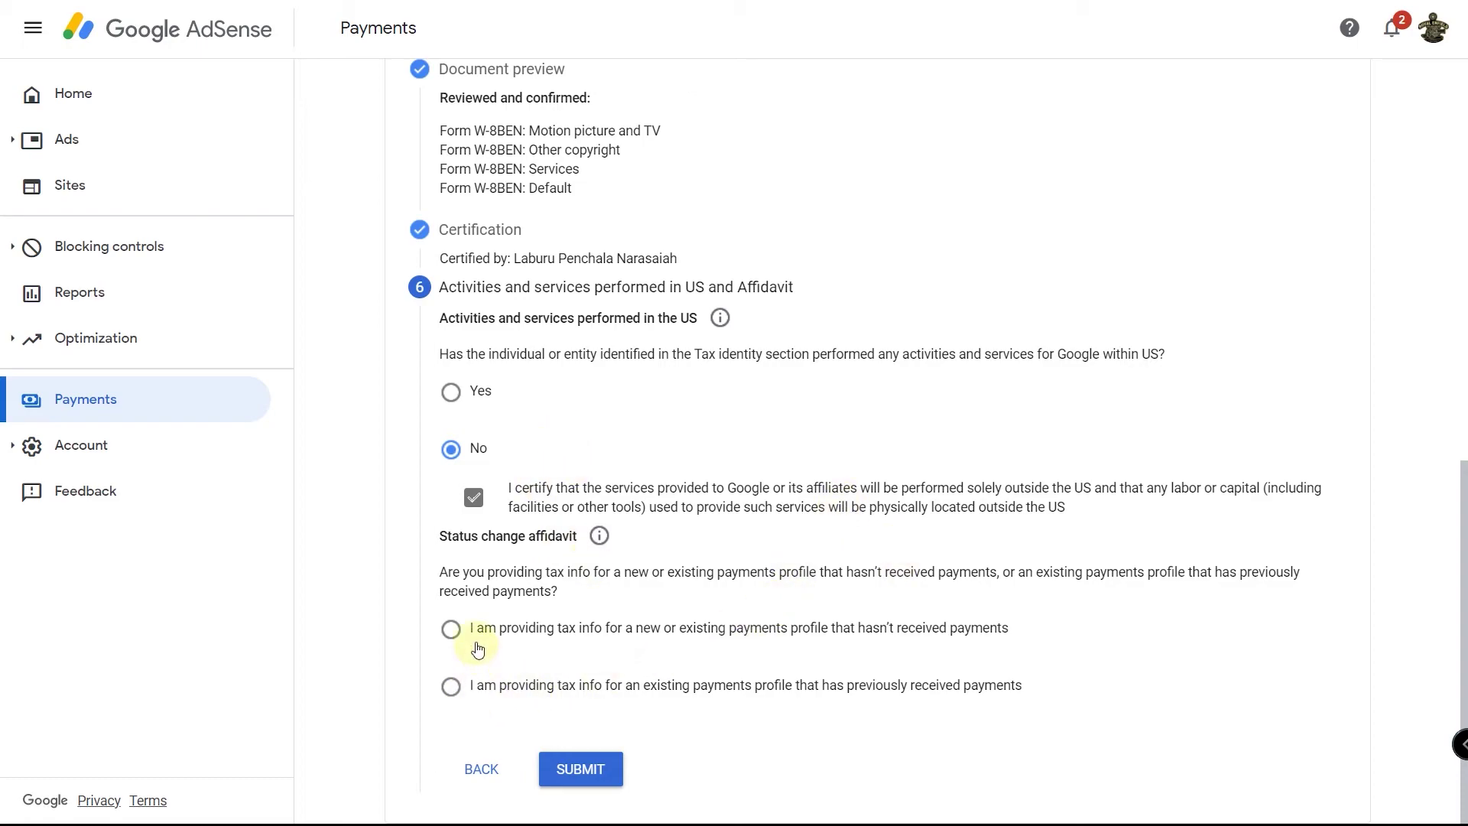
pyautogui.click(453, 634)
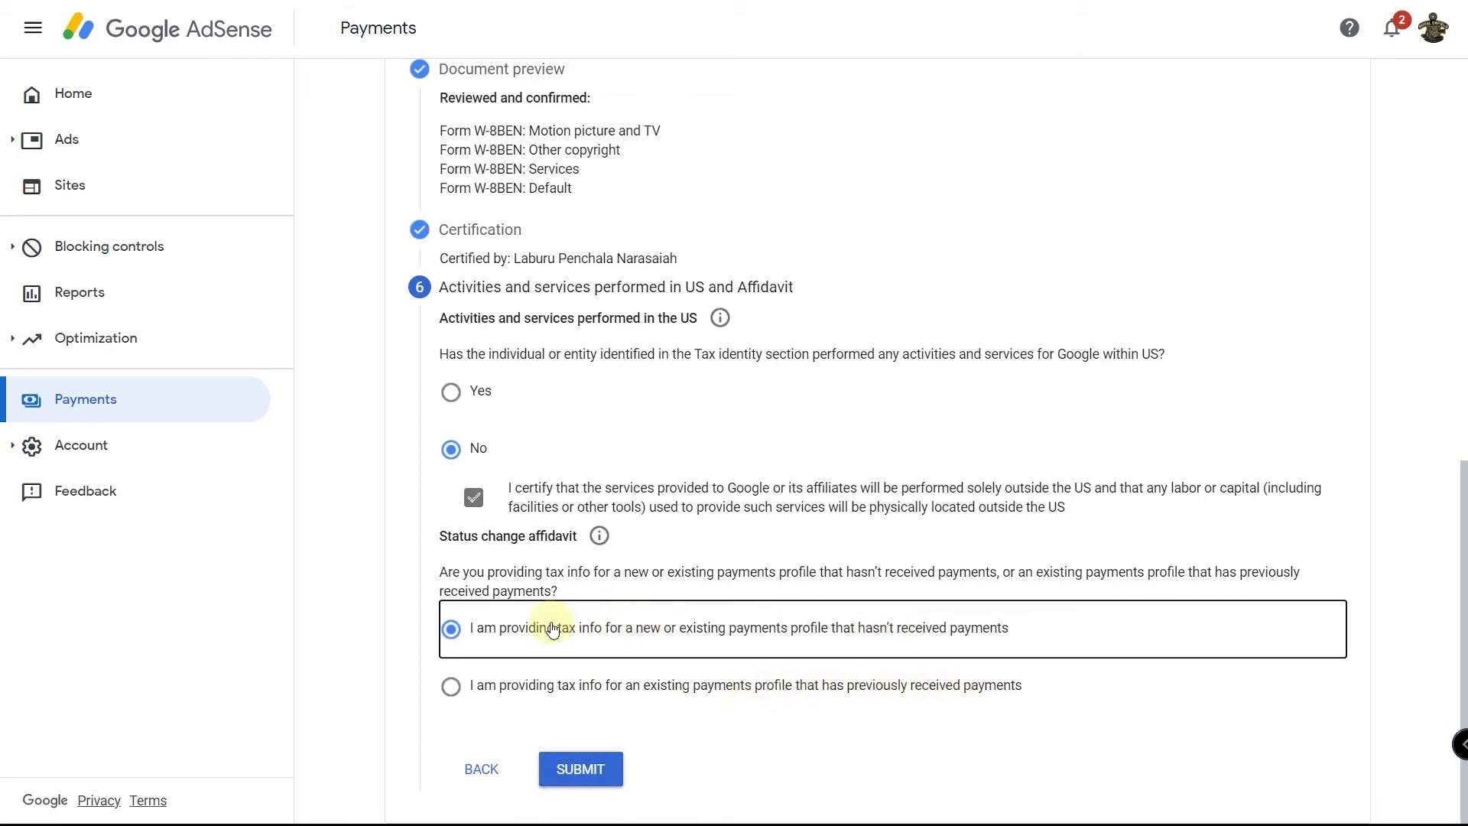
pyautogui.click(564, 770)
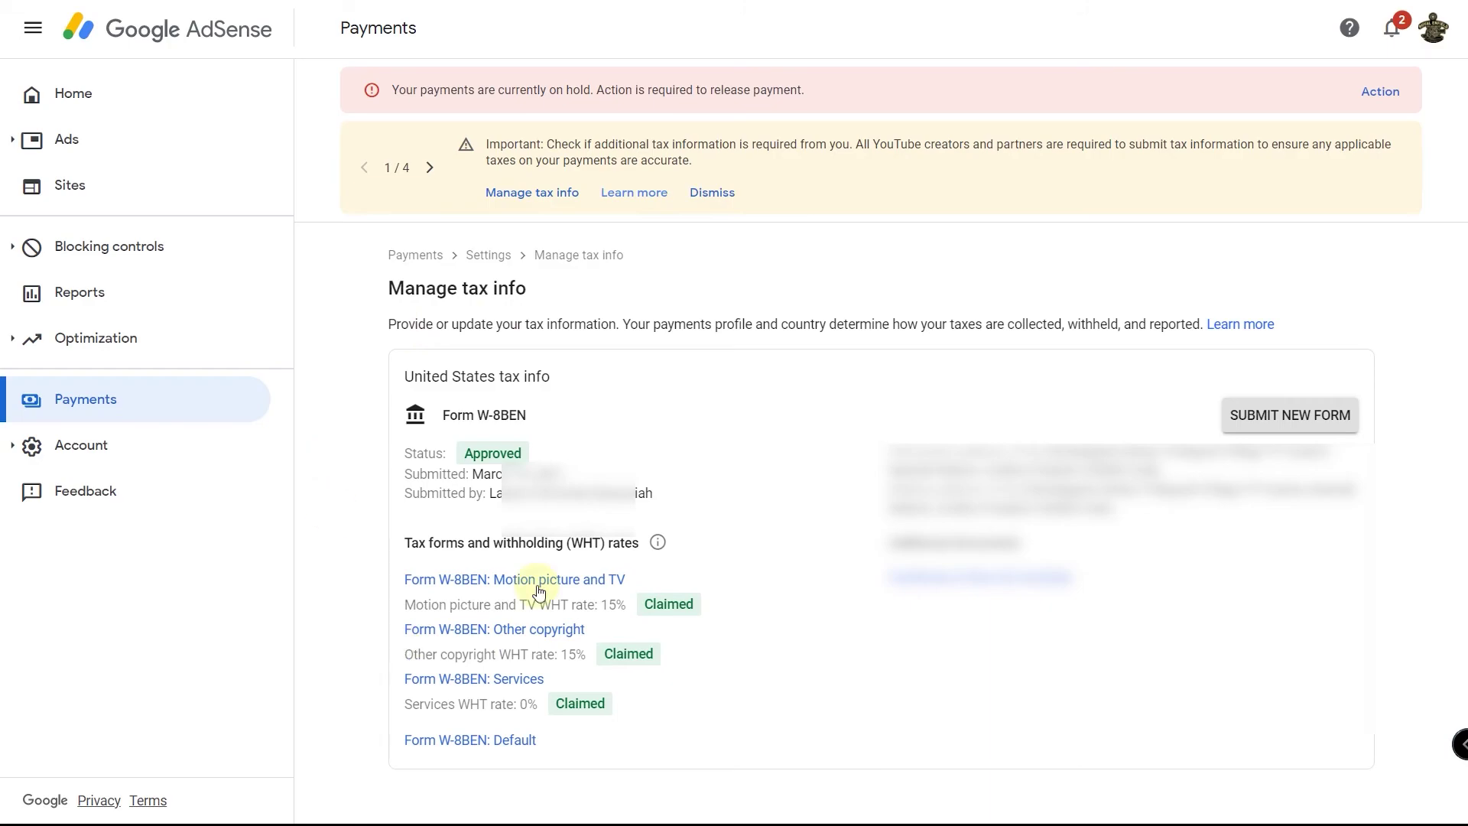
# Review the submitted W-8BEN's status, submission details and claim status for the motion picture and TV, other copyright and services withholding rates
pyautogui.moveTo(459, 454); pyautogui.dragTo(523, 454)
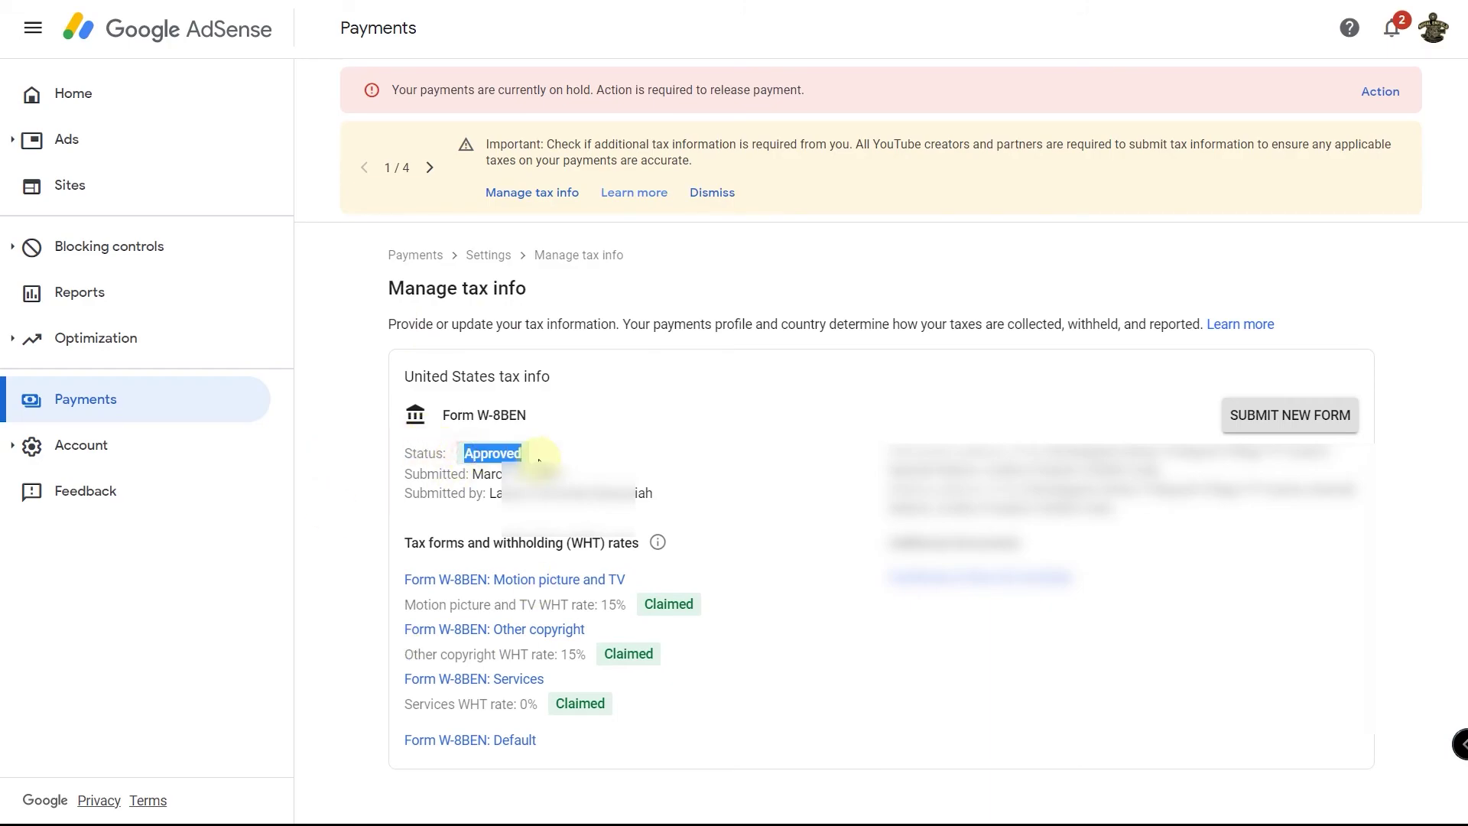
pyautogui.click(512, 476)
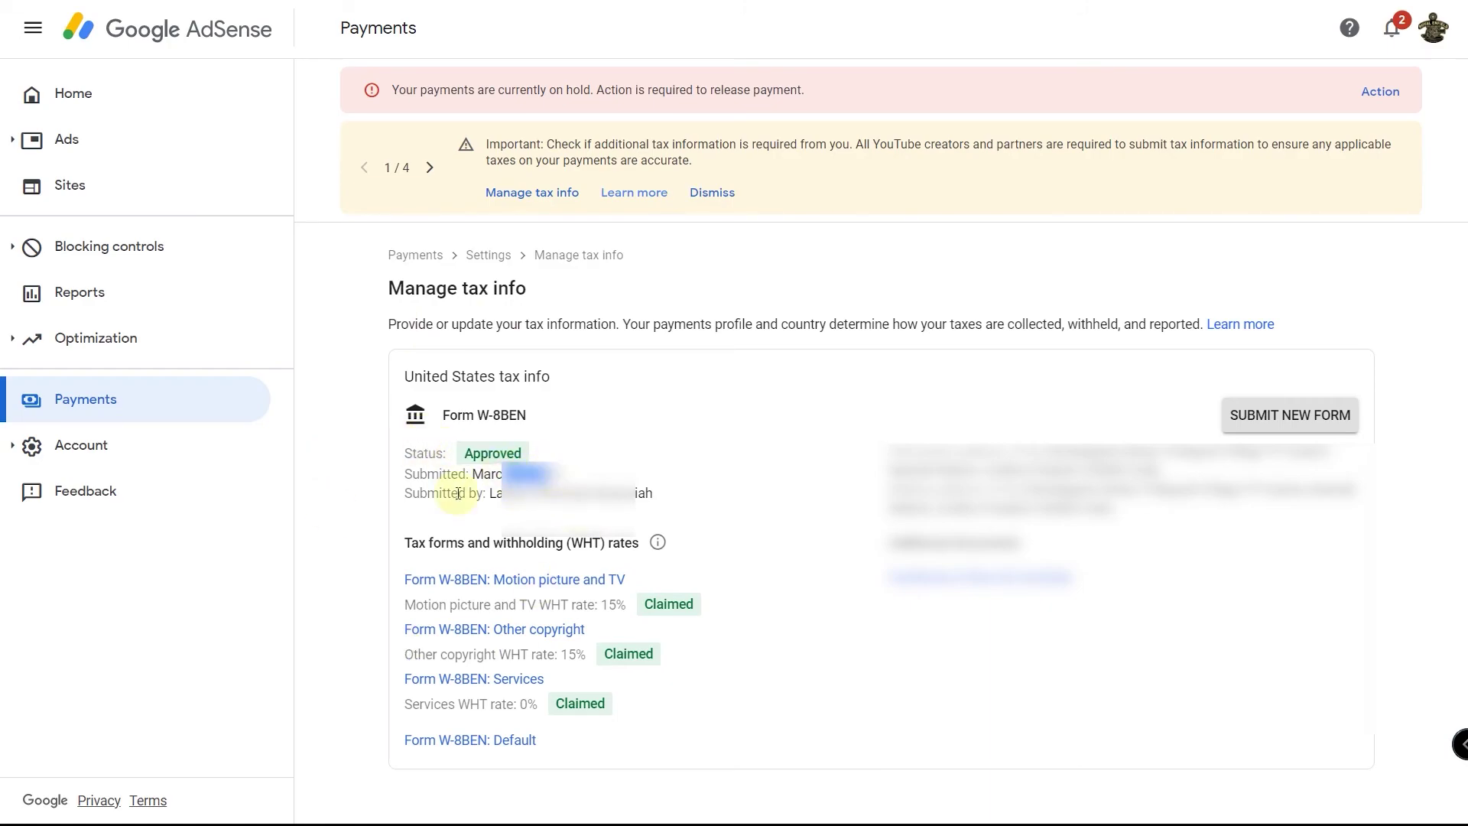
pyautogui.moveTo(451, 493); pyautogui.dragTo(618, 495)
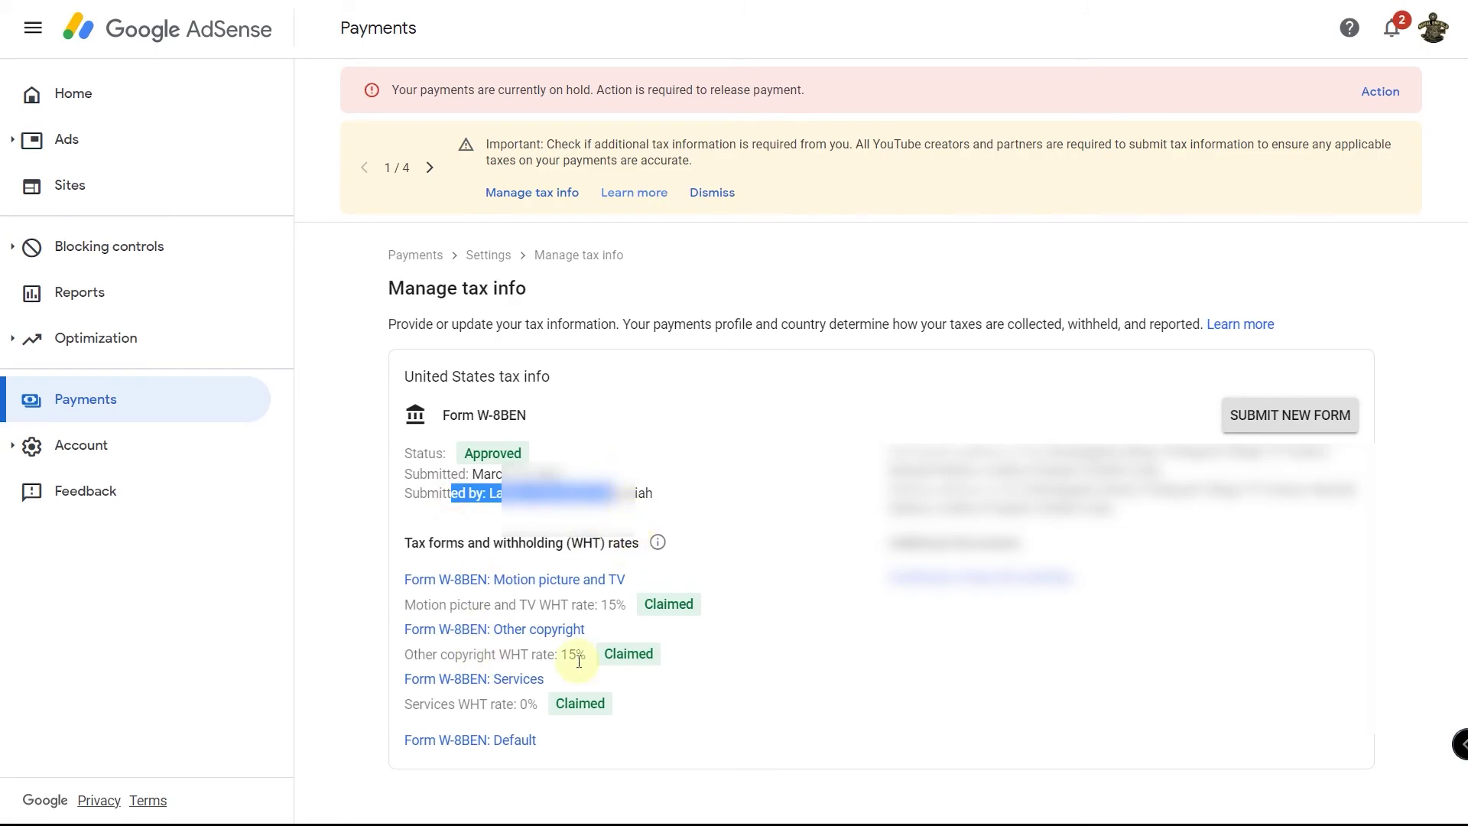
pyautogui.moveTo(693, 604); pyautogui.dragTo(652, 604)
pyautogui.moveTo(654, 654); pyautogui.dragTo(603, 654)
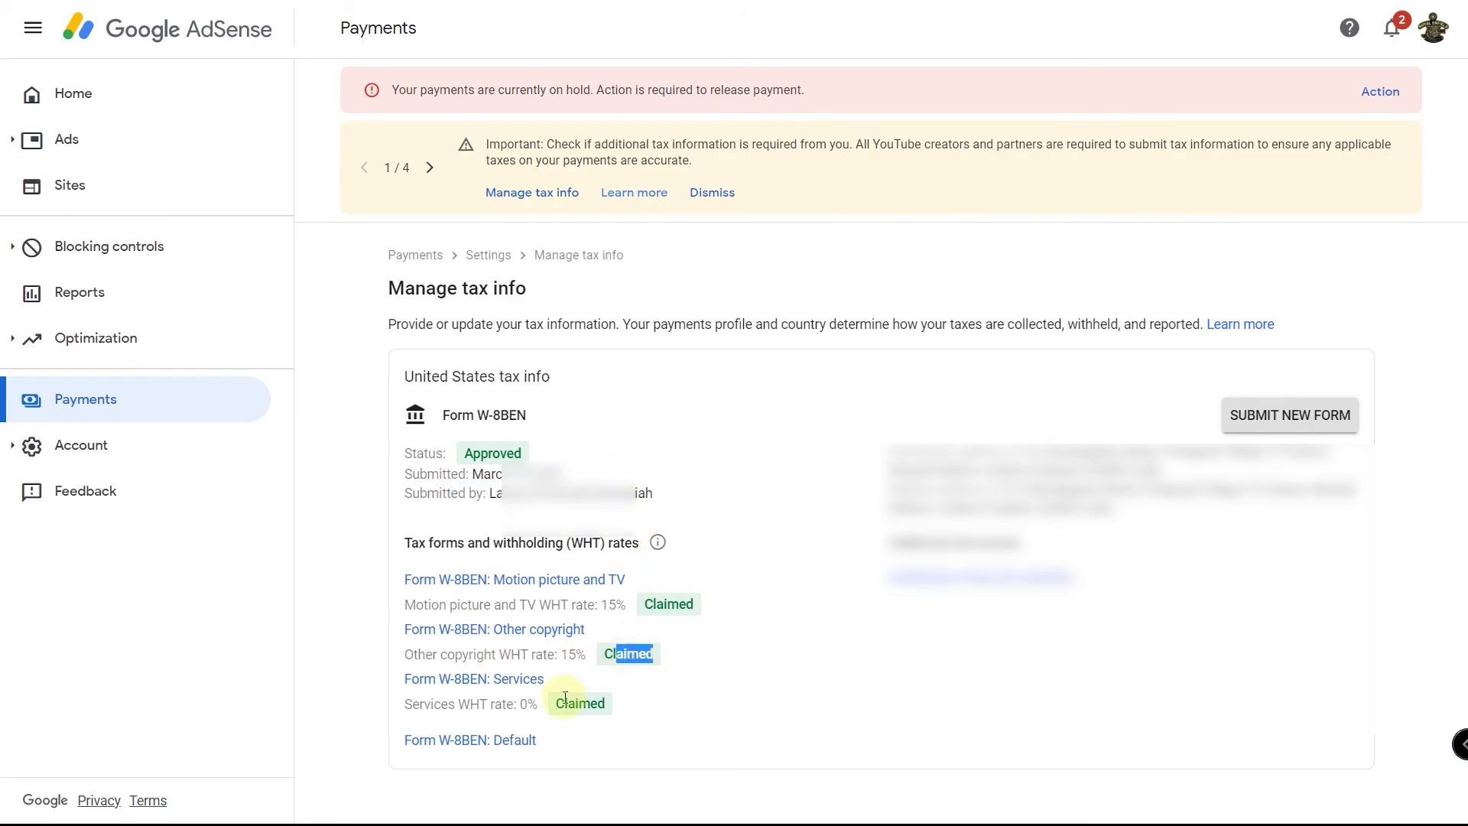
pyautogui.moveTo(555, 704); pyautogui.dragTo(608, 704)
pyautogui.click(896, 430)
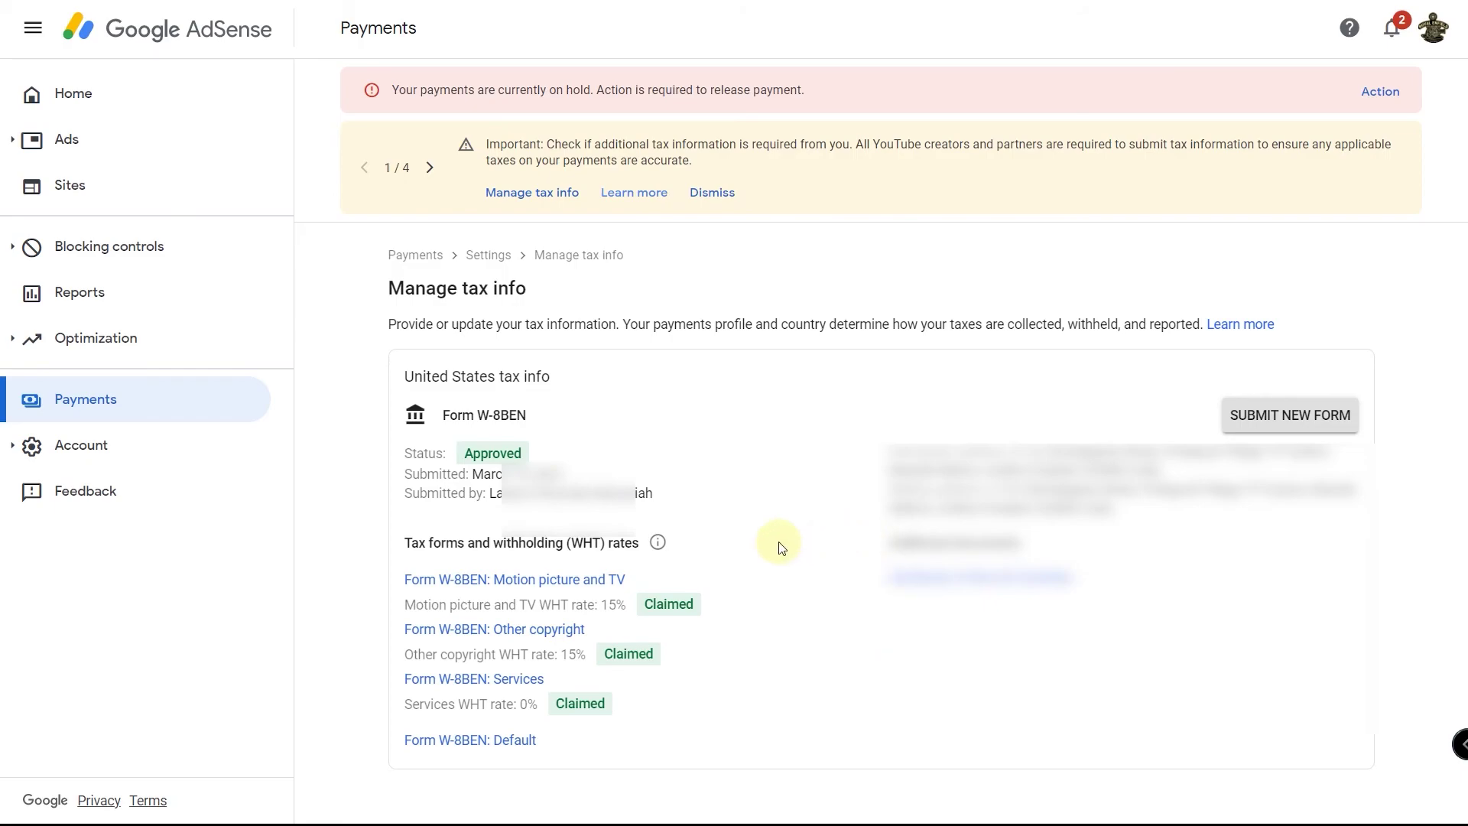
# Start submitting a new tax form to read the replacement notice, and cancel to keep the submitted form
pyautogui.click(1302, 420)
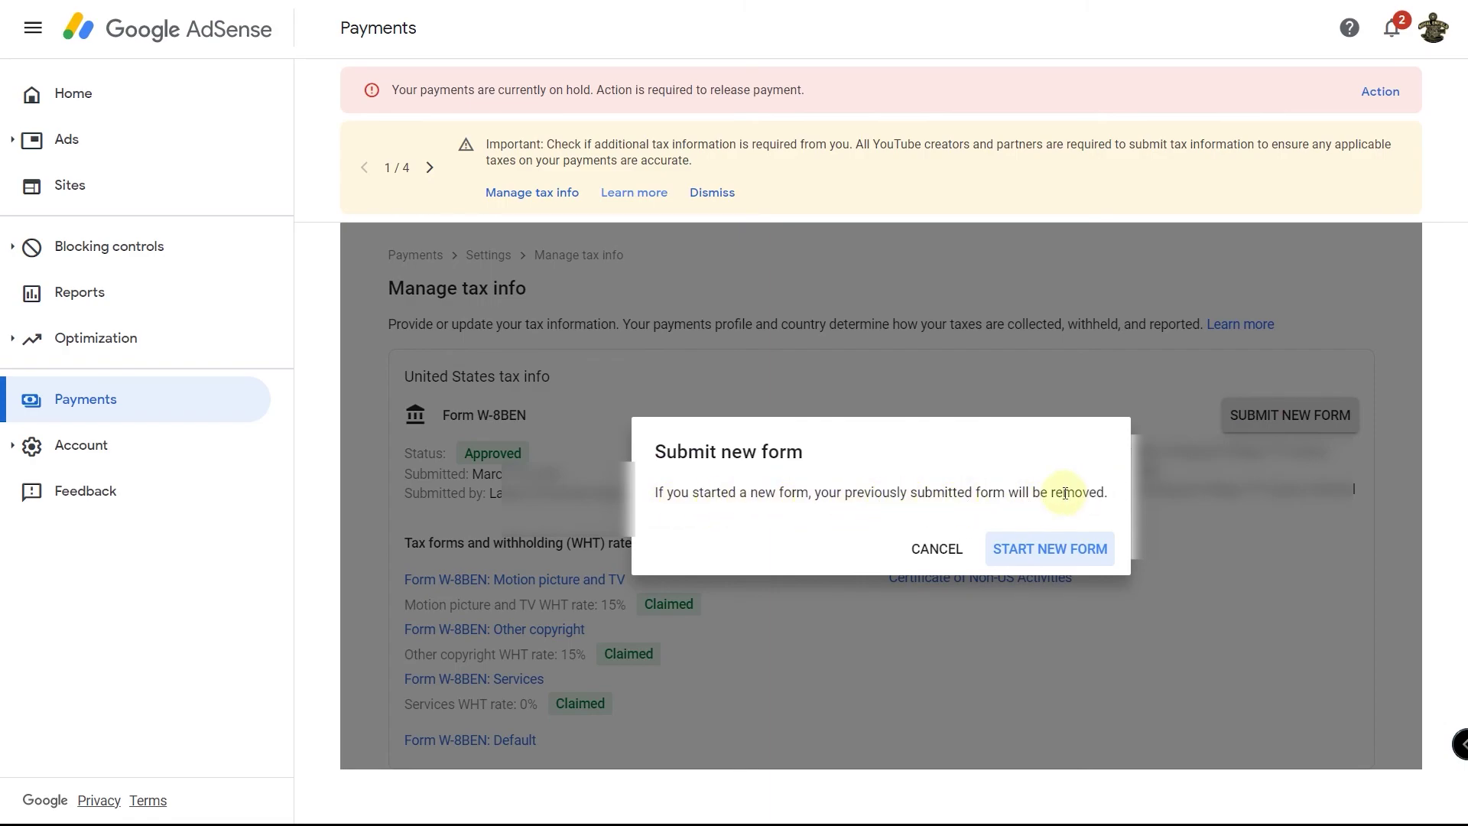
pyautogui.click(937, 549)
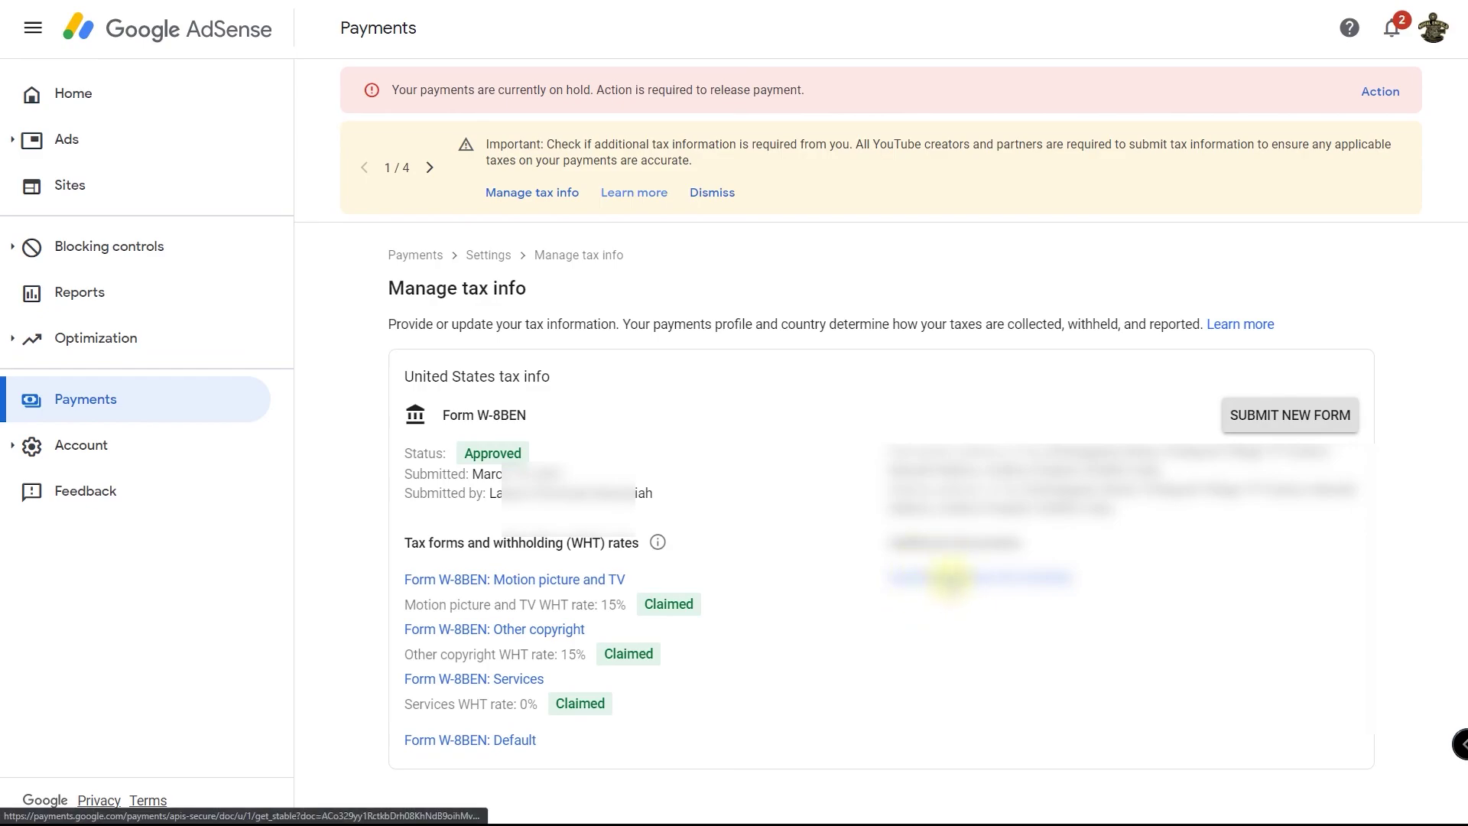
# Open the Certificate of Non-US Activities from the additional documents
pyautogui.click(950, 577)
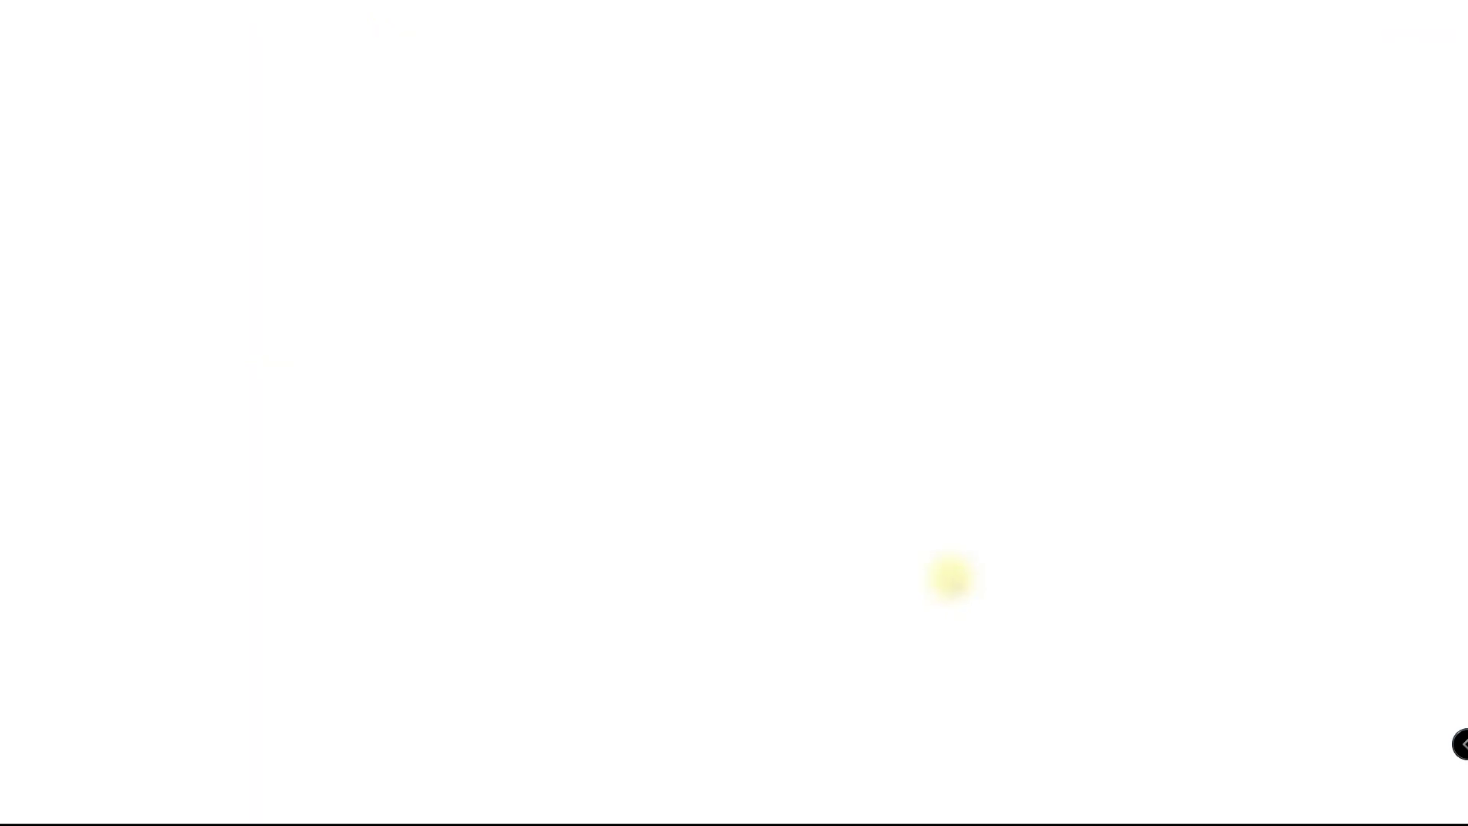